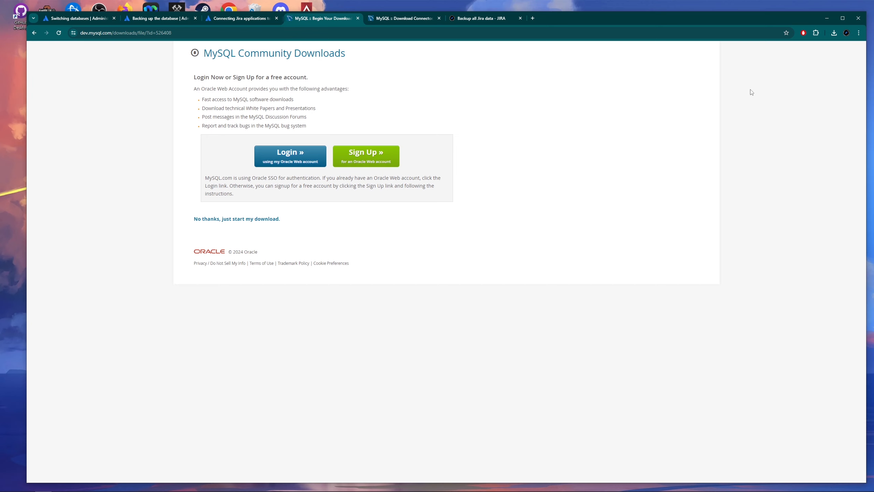
# Run the downloaded mysql-installer-community .msi from Chrome's downloads list.
pyautogui.click(834, 32)
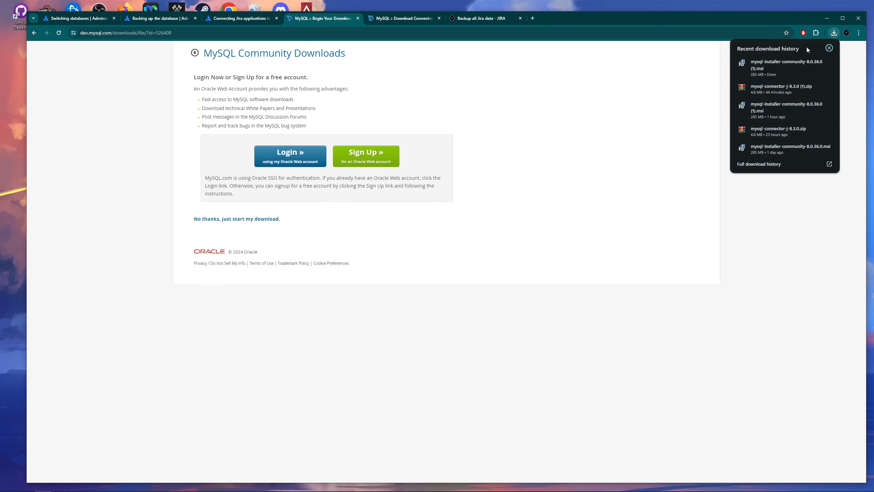
pyautogui.click(776, 65)
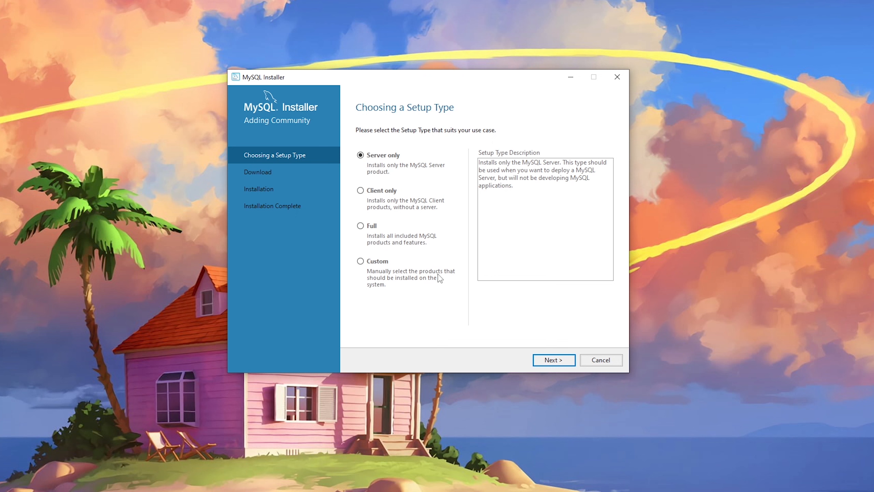
# Choose the Custom setup type and add MySQL Server 8.0.36 - X64 to the install list.
pyautogui.click(365, 266)
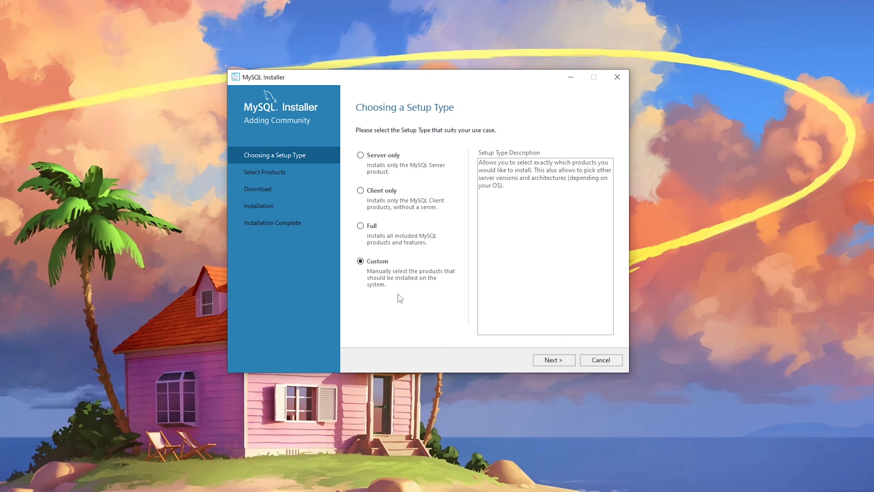
pyautogui.click(543, 360)
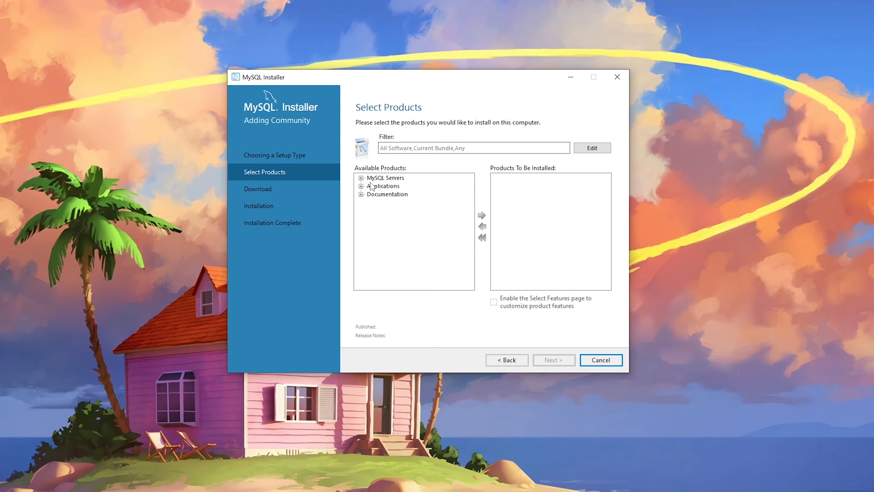
pyautogui.click(361, 178)
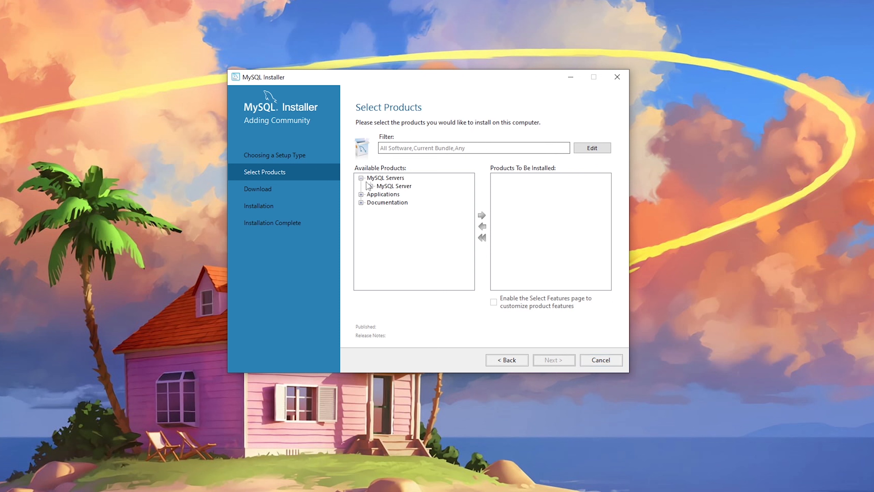
pyautogui.click(371, 186)
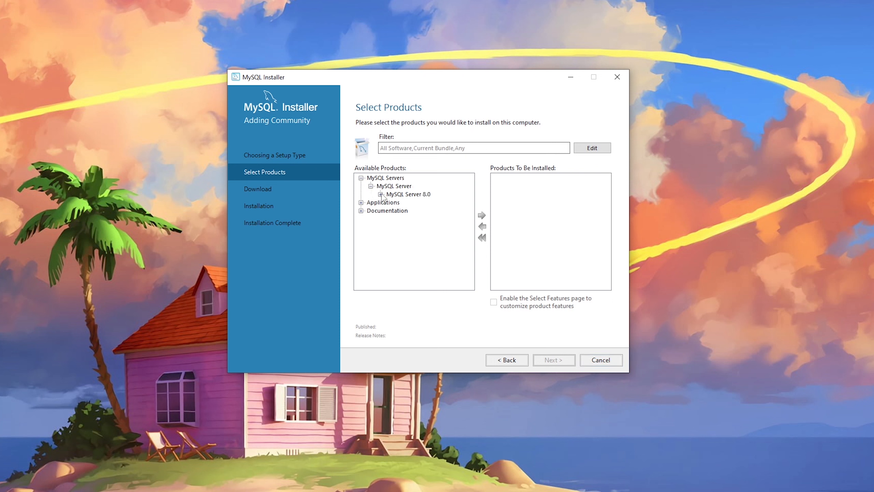
pyautogui.click(381, 194)
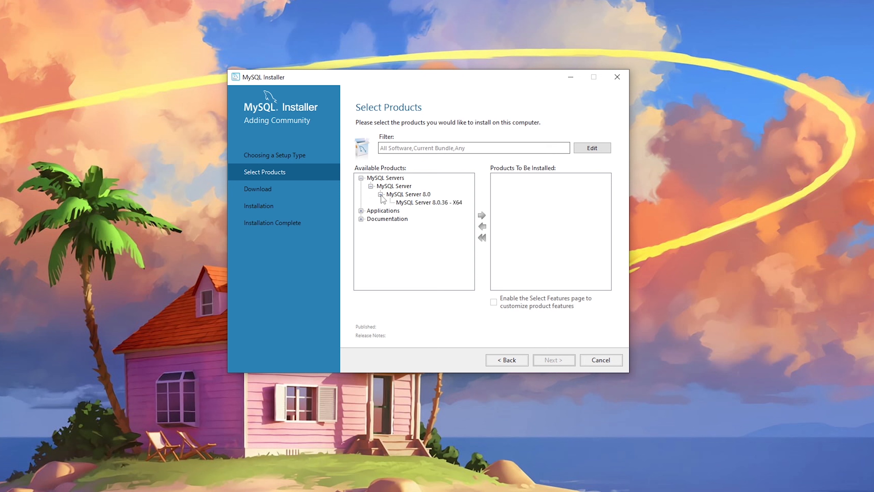
pyautogui.click(417, 204)
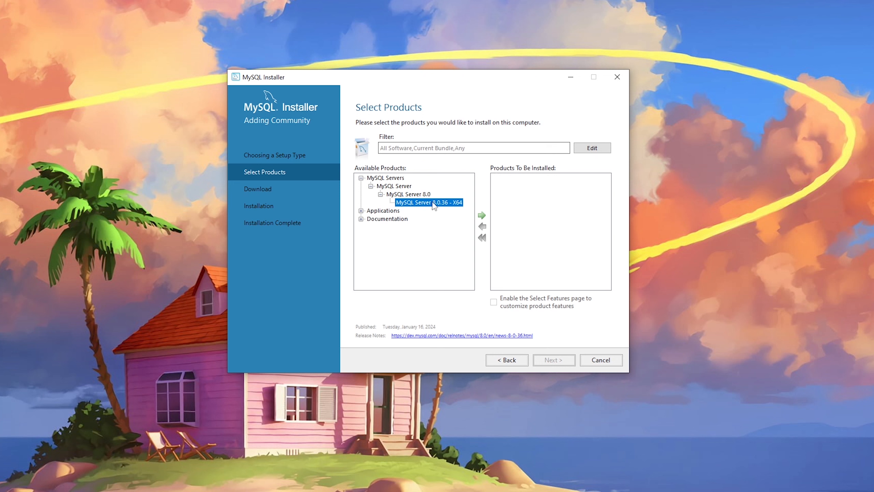
pyautogui.click(482, 216)
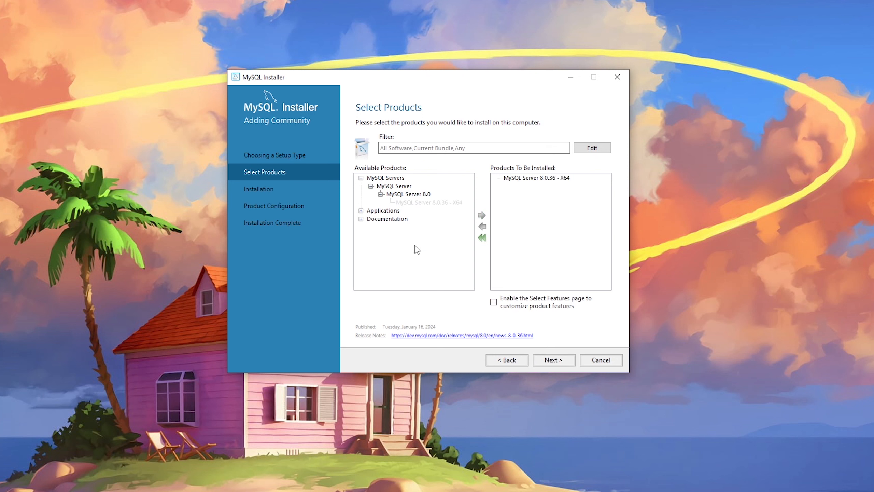
# Add MySQL Workbench 8.0.36 - X64 to the install list and reach the installation summary.
pyautogui.click(361, 211)
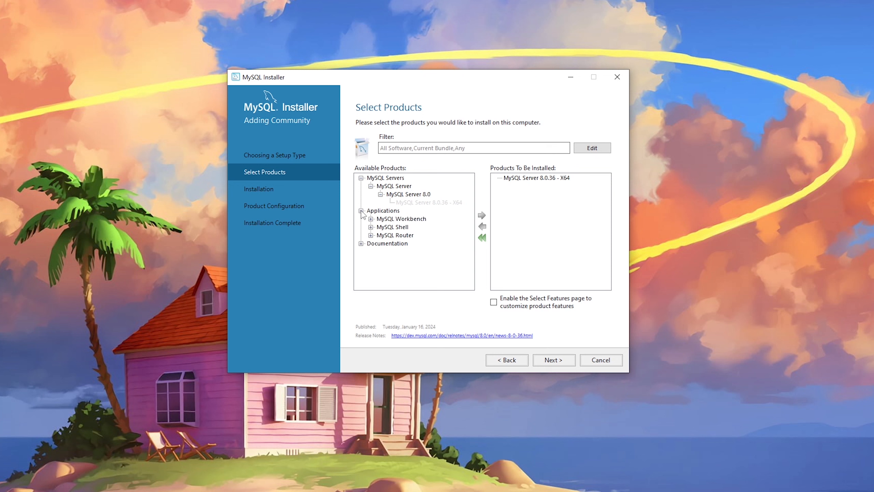
pyautogui.click(371, 218)
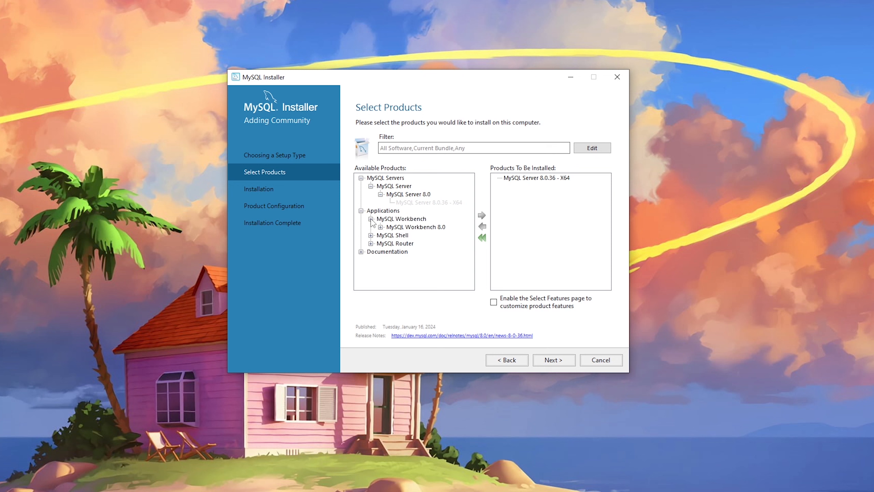
pyautogui.click(380, 228)
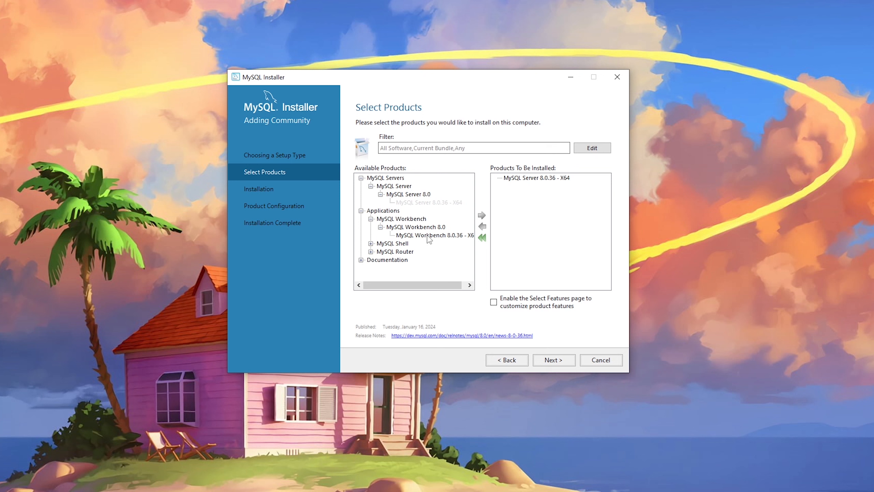
pyautogui.click(430, 236)
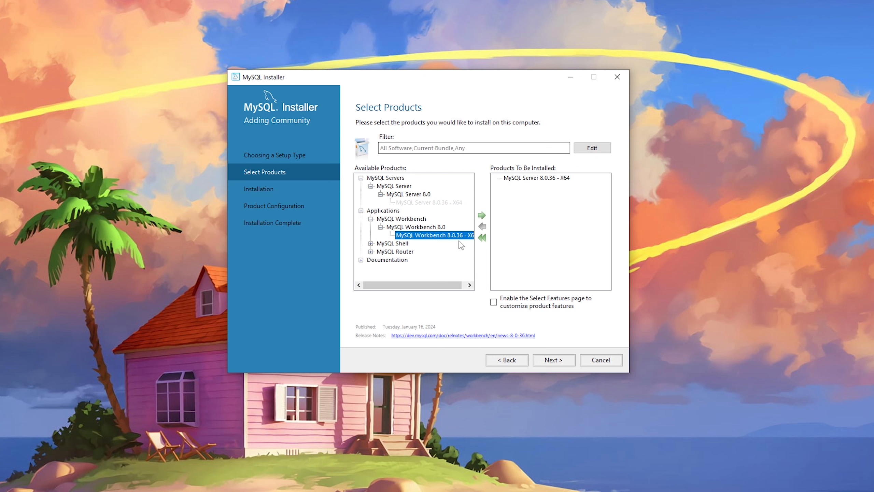
pyautogui.click(483, 217)
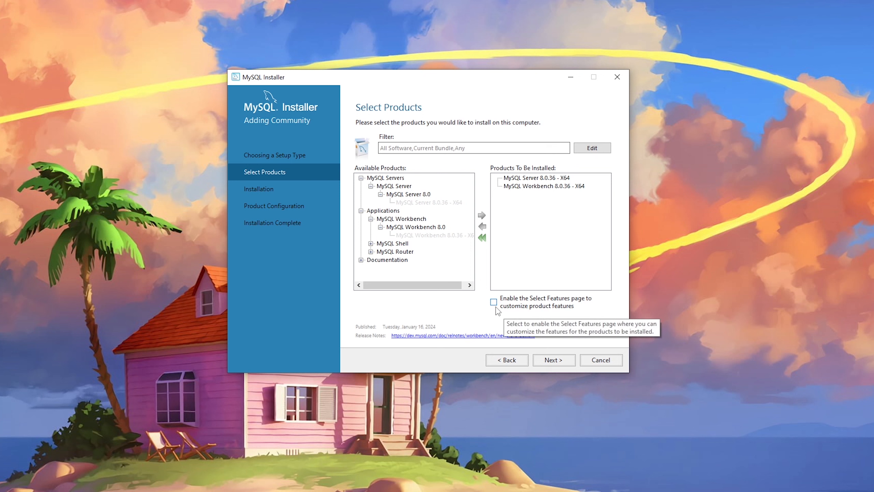
pyautogui.click(555, 360)
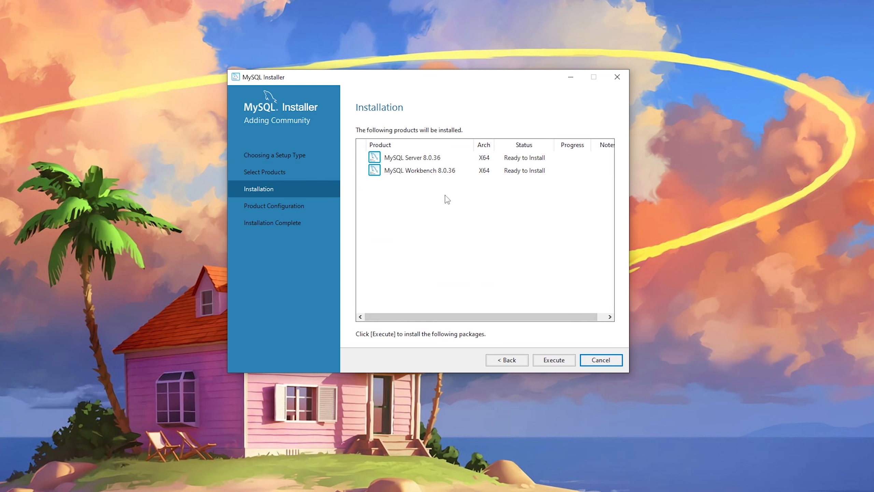
# Install both 8.0.36 products and advance to the server's Type and Networking settings.
pyautogui.click(553, 363)
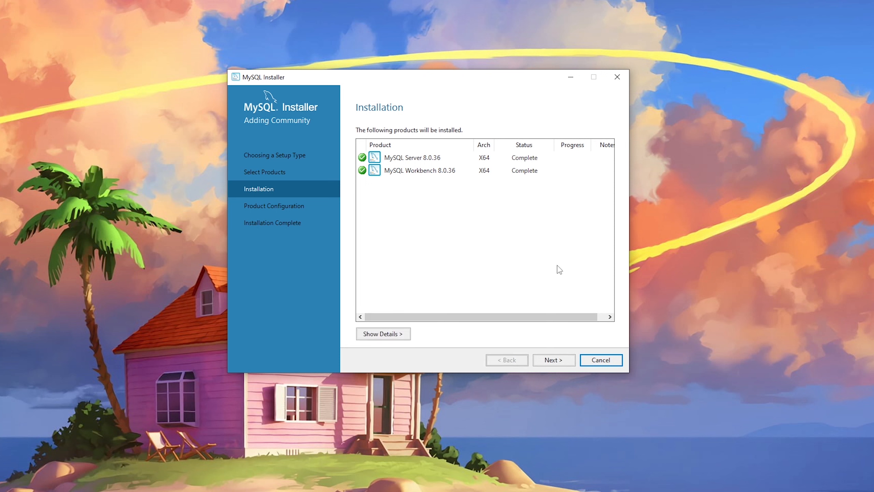
pyautogui.click(553, 360)
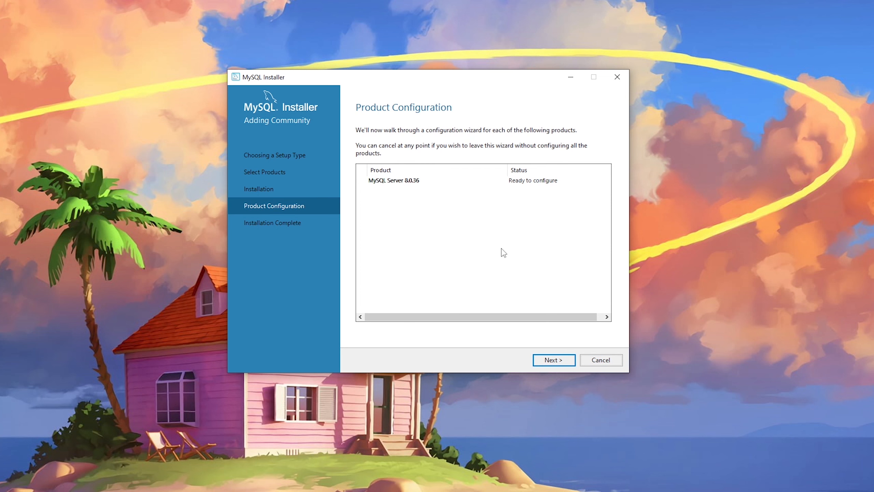
pyautogui.click(550, 361)
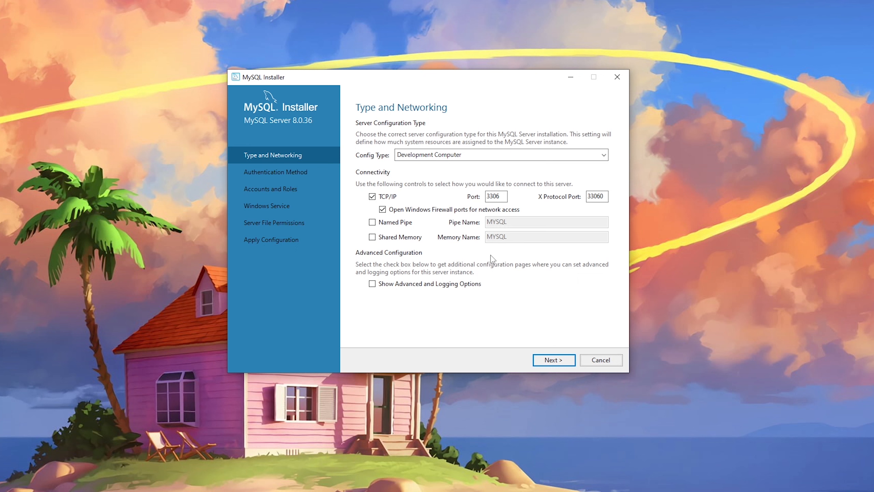
# Keep the server port at 3306 and strong password encryption for authentication.
pyautogui.doubleClick(504, 197)
pyautogui.click(507, 196)
pyautogui.click(552, 361)
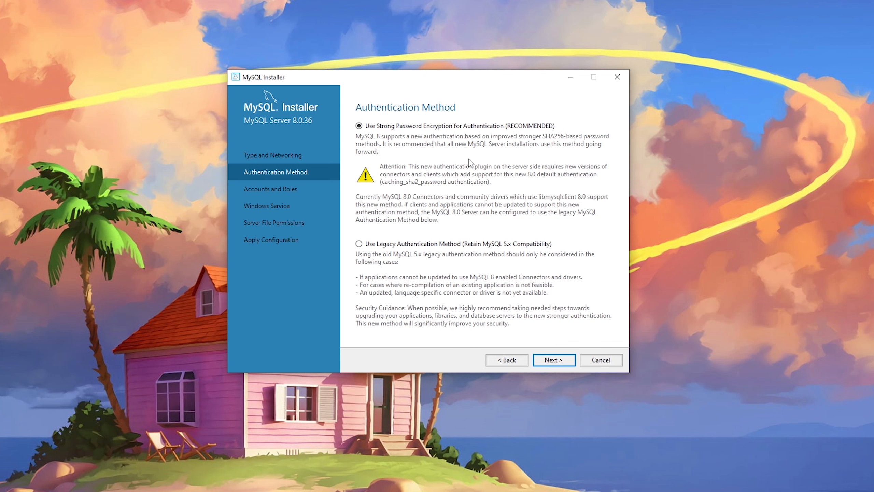
pyautogui.click(551, 361)
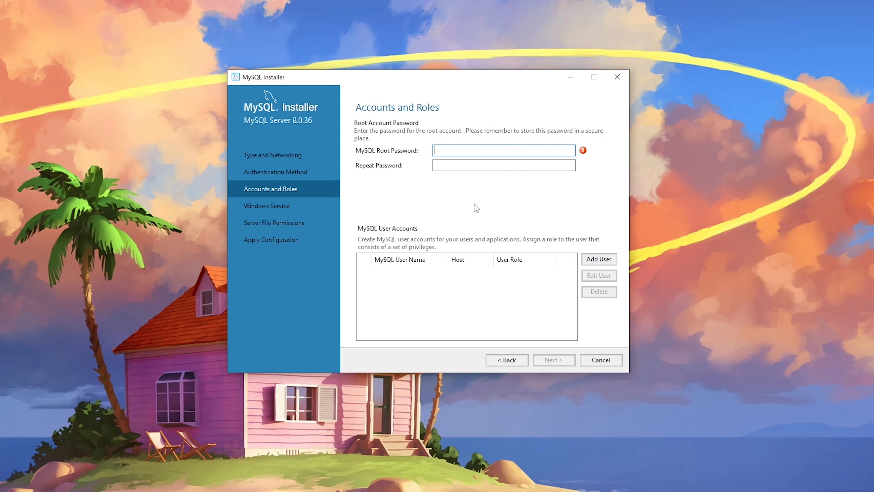
# Enter the root account password in both password fields and continue.
pyautogui.write('•••••••••')
pyautogui.press('Tab')
pyautogui.write('••••')
pyautogui.press('BackSpace')
pyautogui.press('BackSpace')
pyautogui.press('BackSpace')
pyautogui.write('•••')
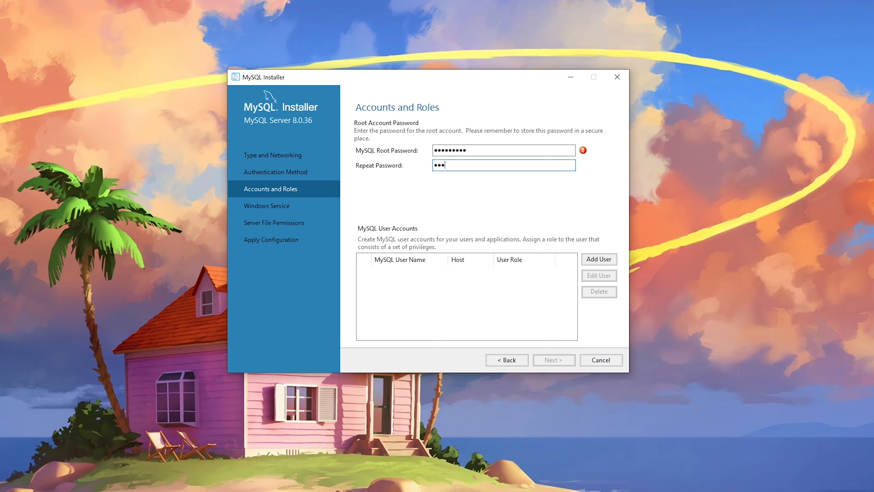
pyautogui.write('•••••')
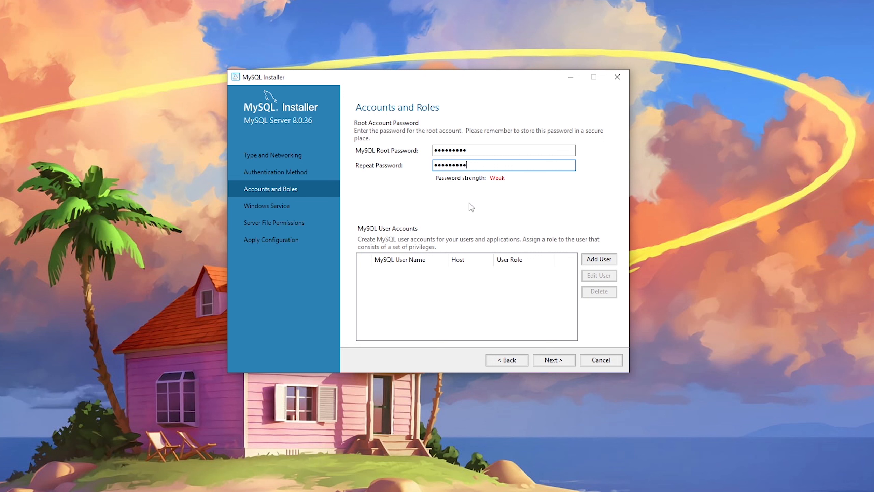
pyautogui.click(557, 360)
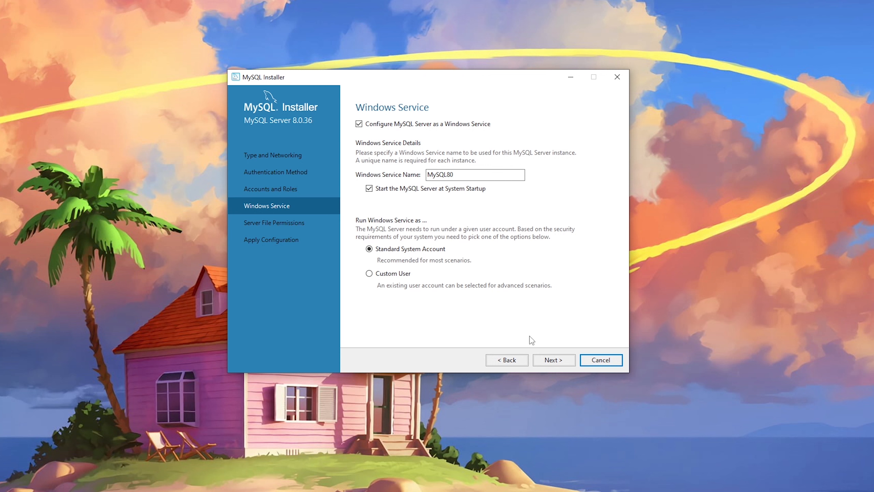
# Accept the default MySQL80 service and permission settings, apply the configuration, and finish with Workbench launching.
pyautogui.click(553, 361)
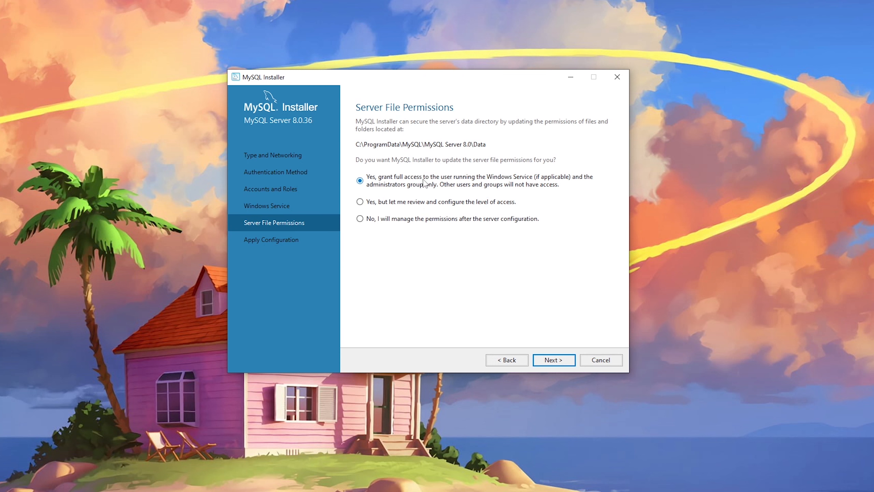
pyautogui.click(554, 362)
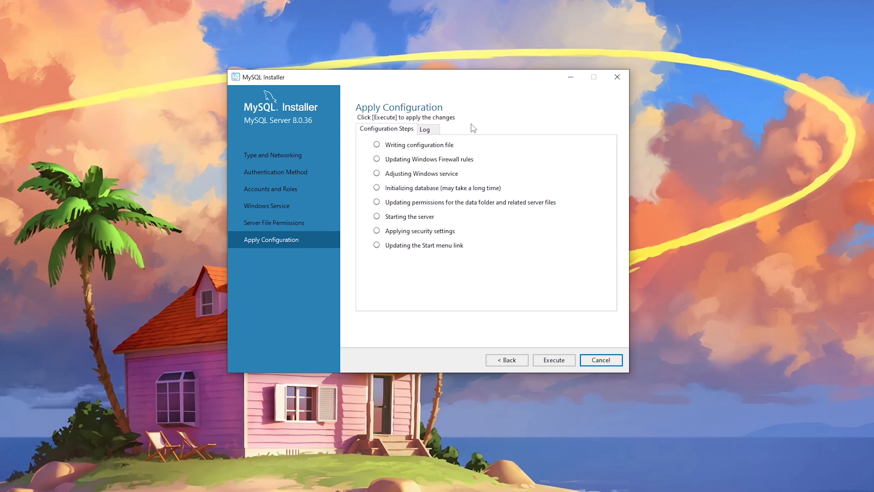
pyautogui.click(548, 364)
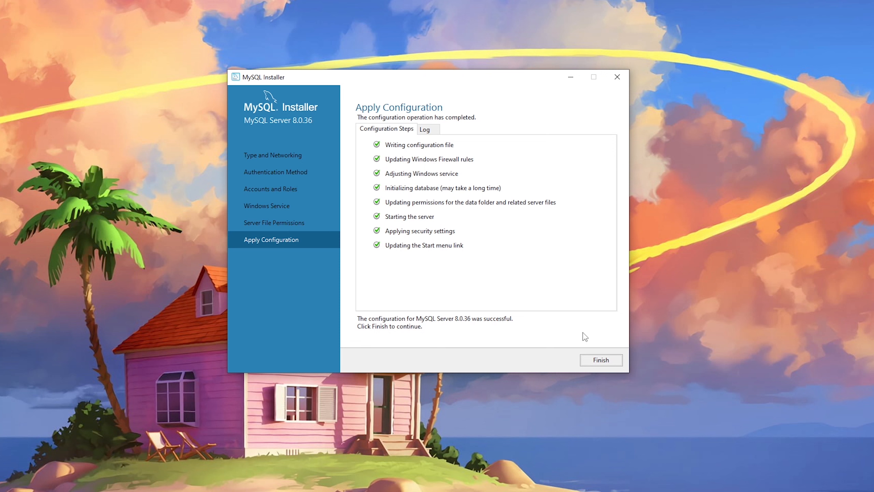
pyautogui.click(595, 360)
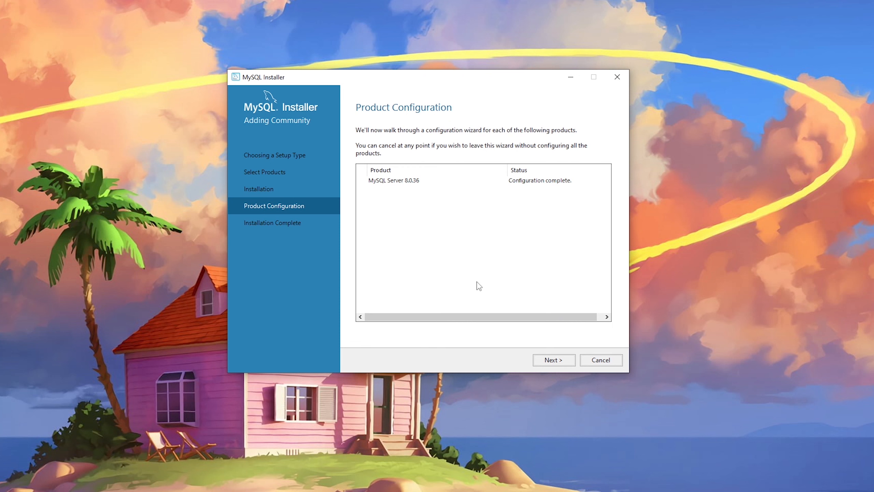
pyautogui.click(555, 360)
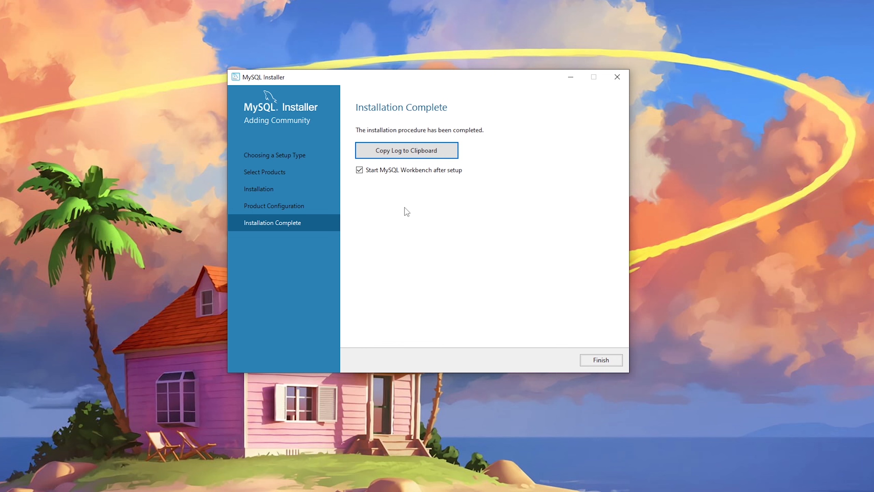
pyautogui.click(601, 361)
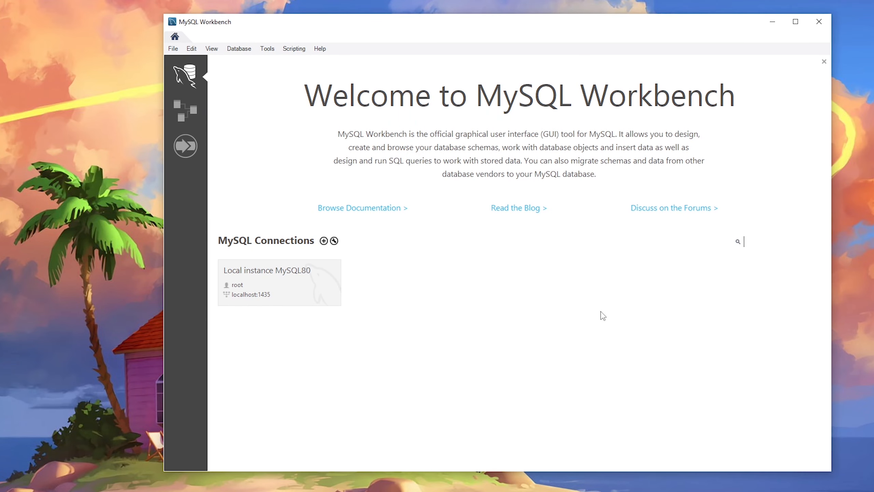
# Connect to Local instance MySQL80 and place the cursor in the empty Query 1 editor.
pyautogui.moveTo(517, 30); pyautogui.dragTo(482, 28)
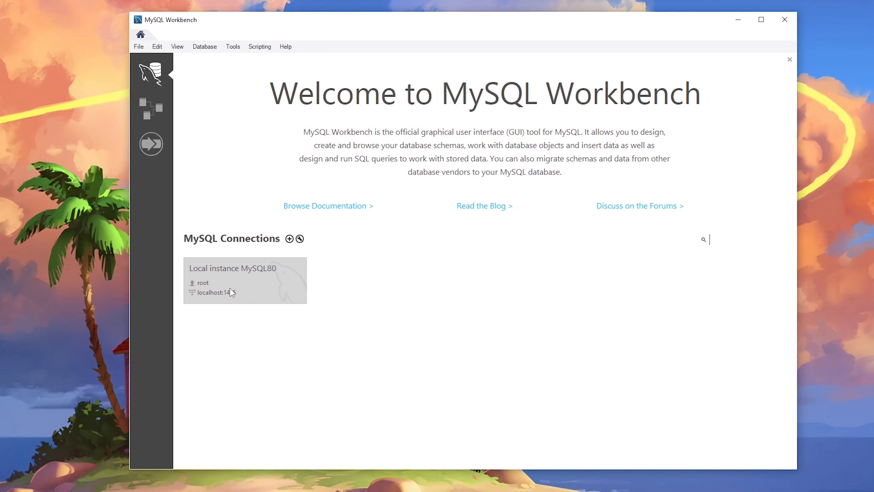
pyautogui.click(237, 276)
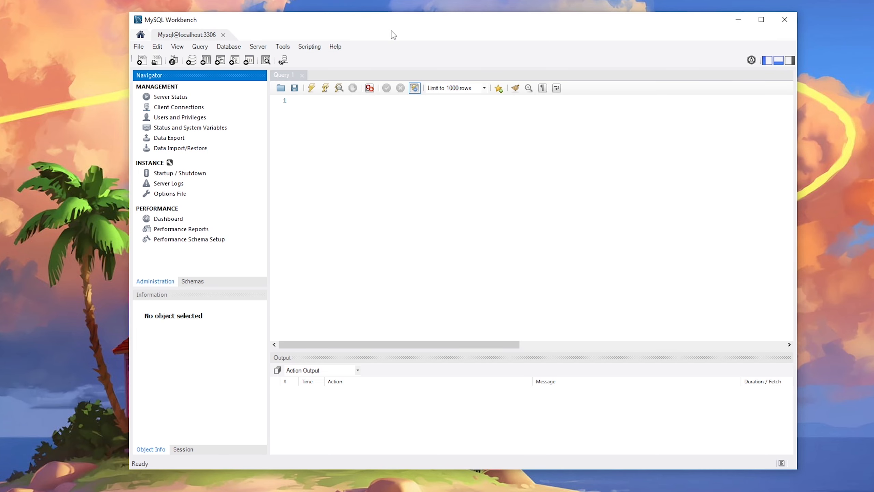
pyautogui.moveTo(401, 25); pyautogui.dragTo(418, 30)
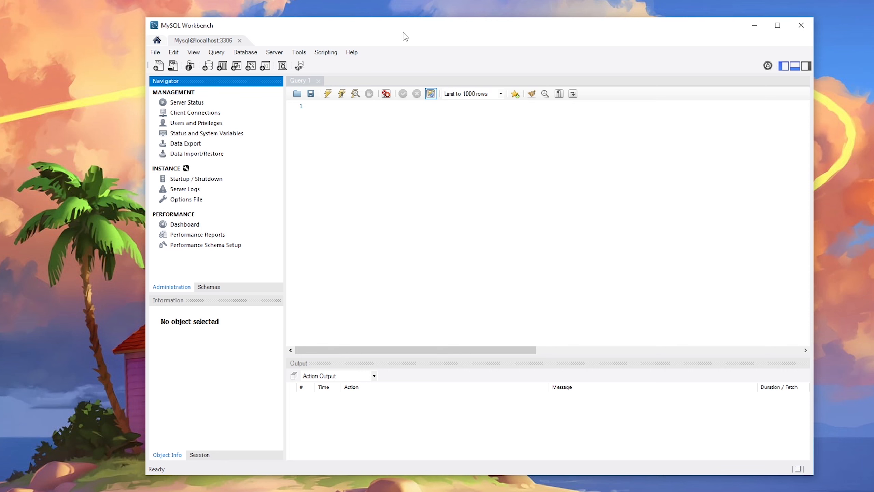
pyautogui.click(354, 141)
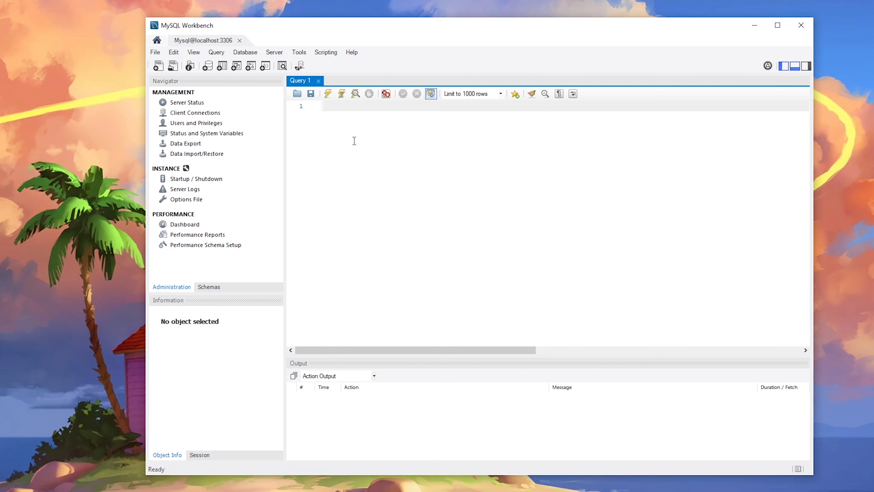
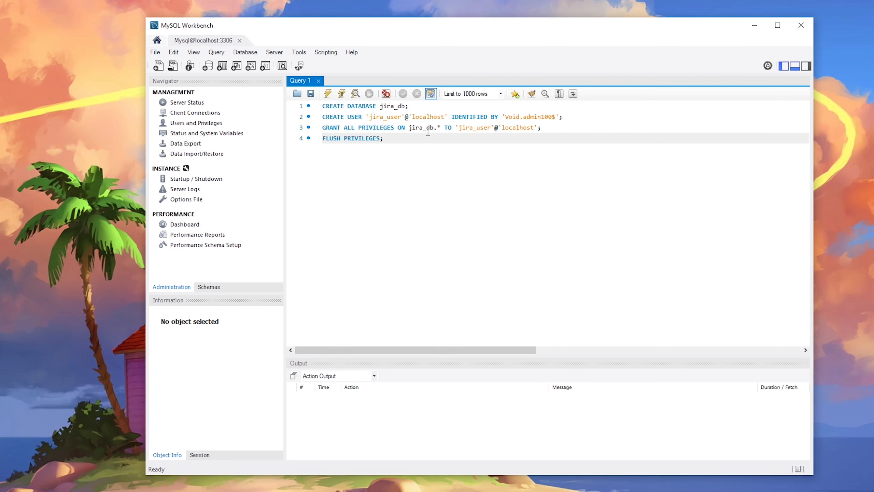
# Paste the jira_db and jira_user creation, GRANT and FLUSH statements, separated by blank lines.
pyautogui.click(436, 105)
pyautogui.press('Return')
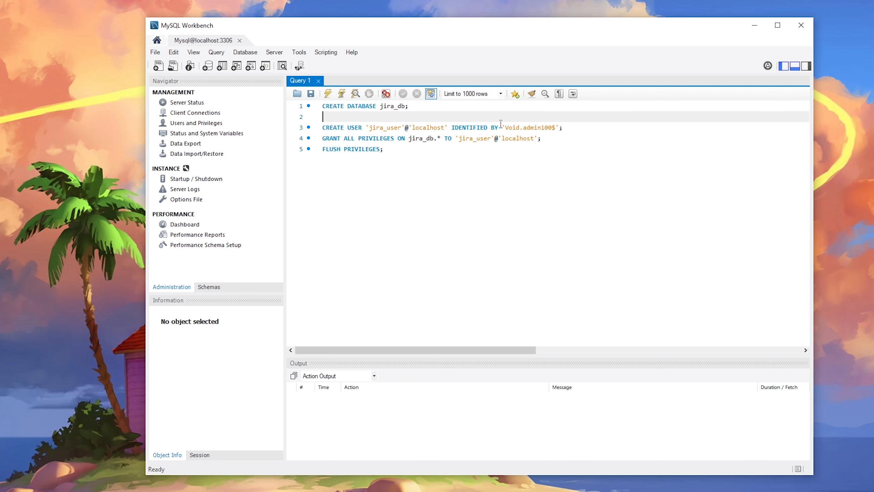
pyautogui.click(568, 128)
pyautogui.press('Return')
pyautogui.click(549, 149)
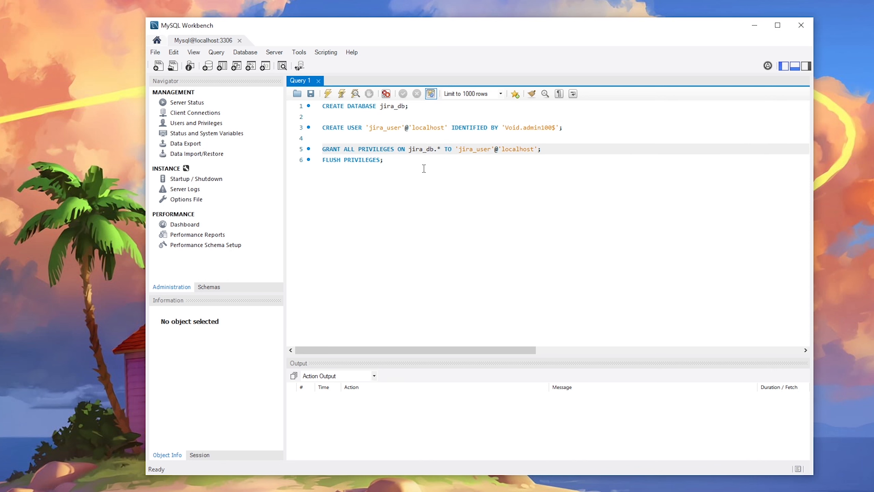
pyautogui.click(420, 108)
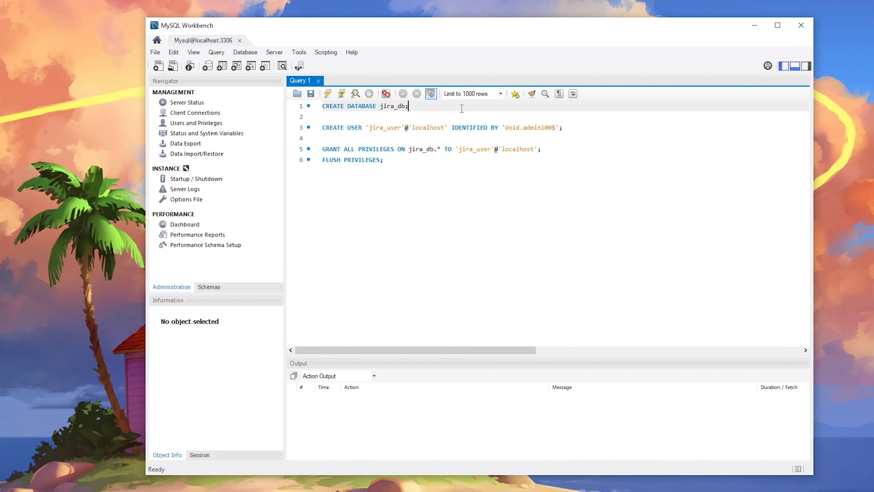
# Rename the database to jira_db_voidadmin and add a 'use jira_db_voidadmin;' line.
pyautogui.press('Return')
pyautogui.press('Return')
pyautogui.write('use')
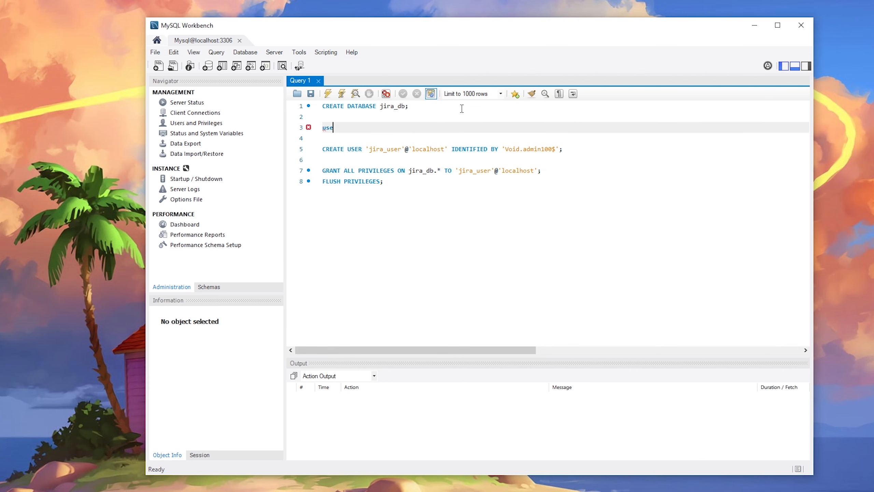
pyautogui.write(' jira_db;')
pyautogui.click(405, 106)
pyautogui.write('_void')
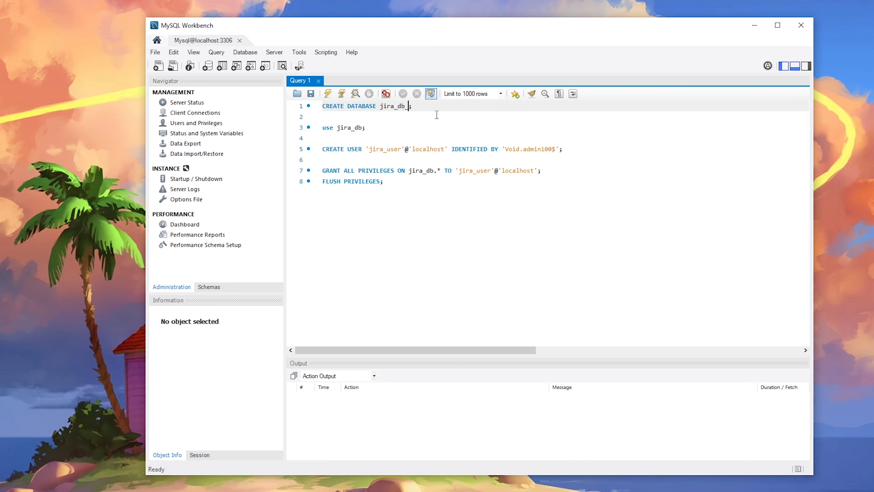
pyautogui.write('admin')
pyautogui.moveTo(442, 106); pyautogui.dragTo(378, 106)
pyautogui.hotkey('ctrl', 'c')
pyautogui.click(359, 127)
pyautogui.doubleClick(359, 127)
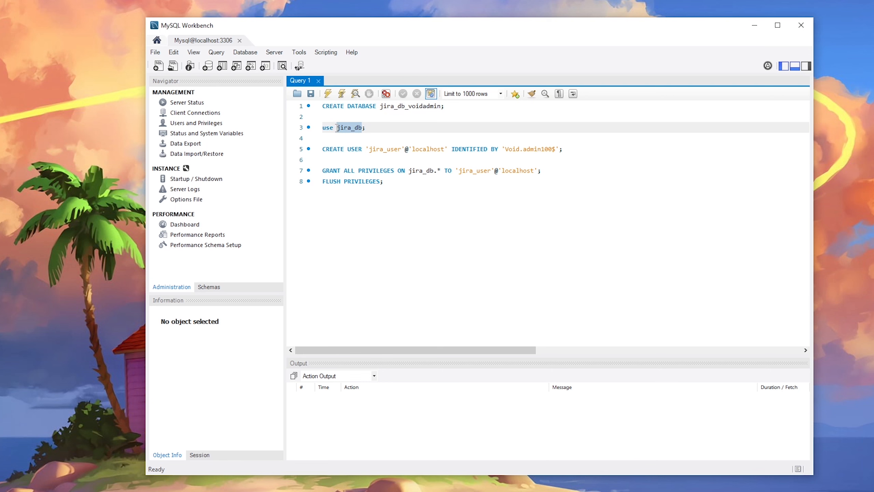
pyautogui.hotkey('ctrl', 'v')
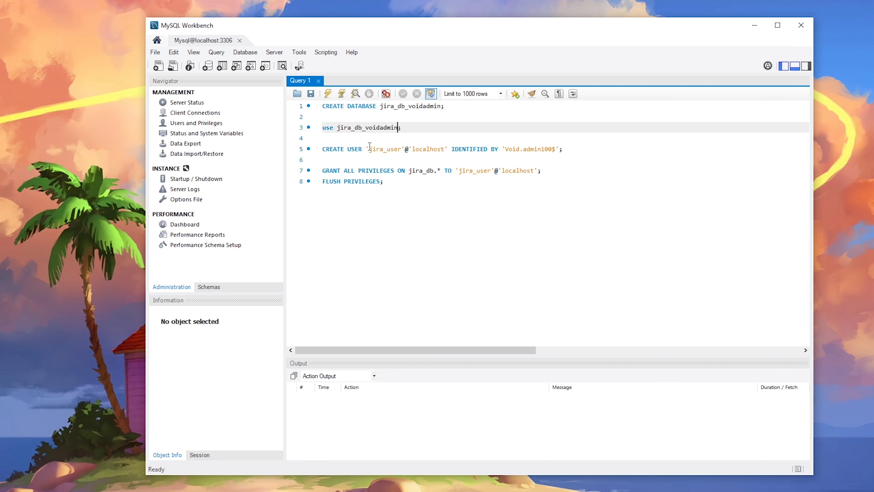
# Rename the user to jira_user_voidadmin and replace its password in CREATE USER.
pyautogui.click(401, 149)
pyautogui.write('_voidadmin')
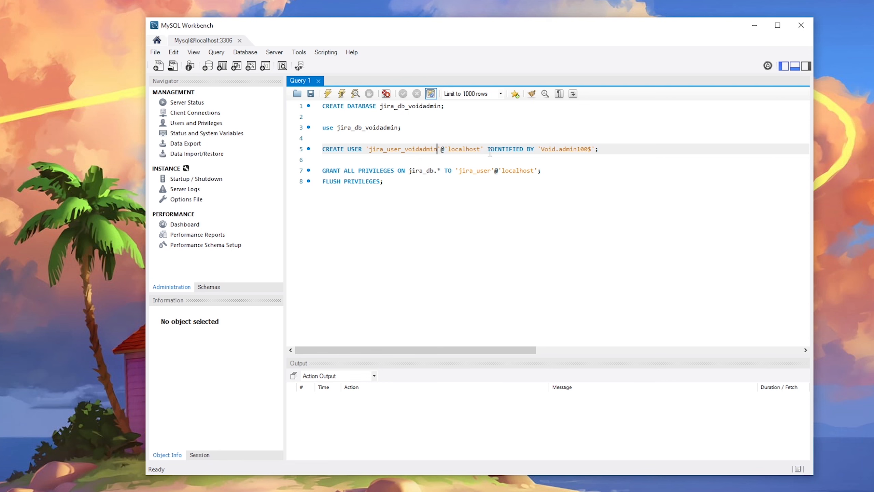
pyautogui.moveTo(543, 151); pyautogui.dragTo(593, 151)
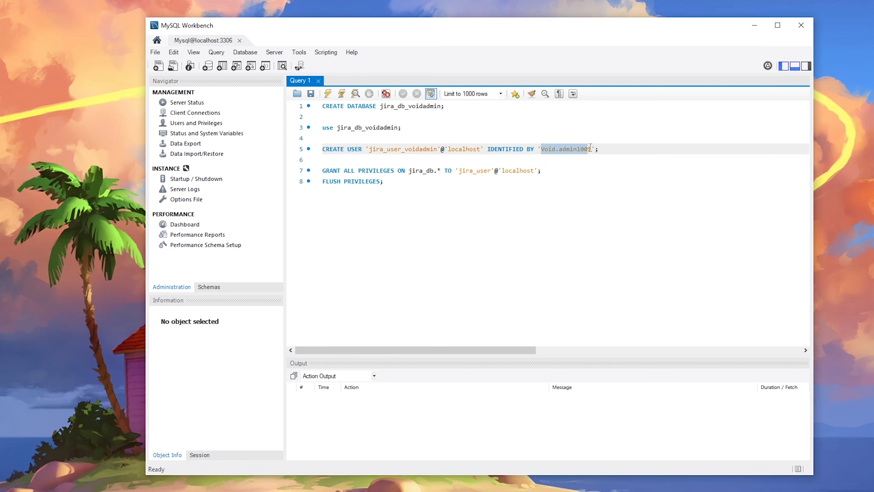
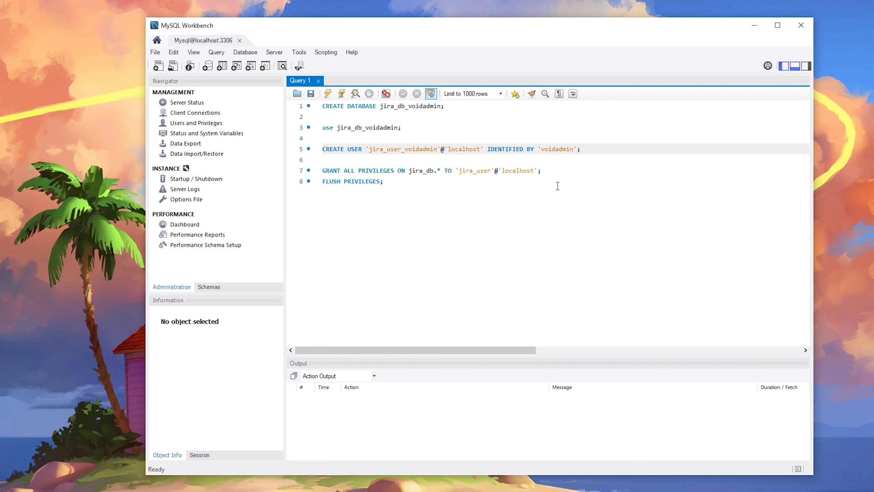
pyautogui.click(544, 149)
pyautogui.moveTo(545, 149); pyautogui.dragTo(573, 150)
pyautogui.click(575, 149)
# Update the GRANT statement to use jira_db_voidadmin and jira_user_voidadmin.
pyautogui.moveTo(438, 149); pyautogui.dragTo(398, 149)
pyautogui.moveTo(441, 106); pyautogui.dragTo(380, 106)
pyautogui.moveTo(409, 171); pyautogui.dragTo(435, 169)
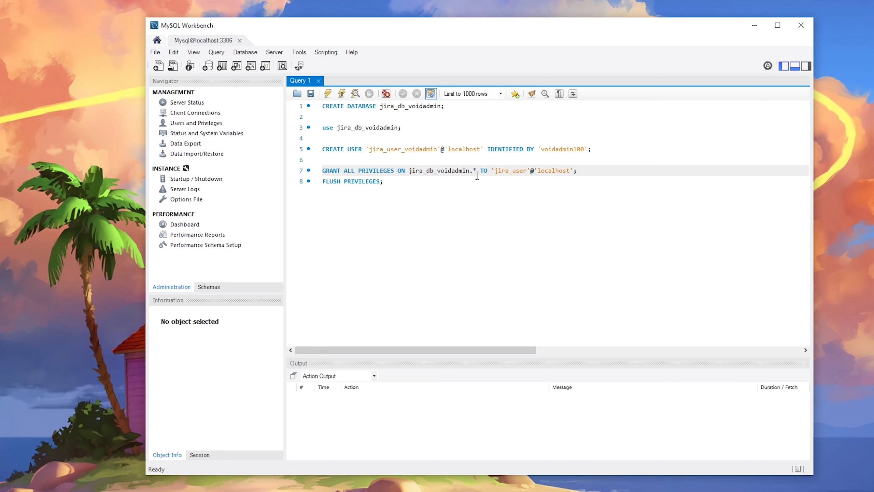
pyautogui.moveTo(438, 149); pyautogui.dragTo(374, 149)
pyautogui.hotkey('ctrl', 'c')
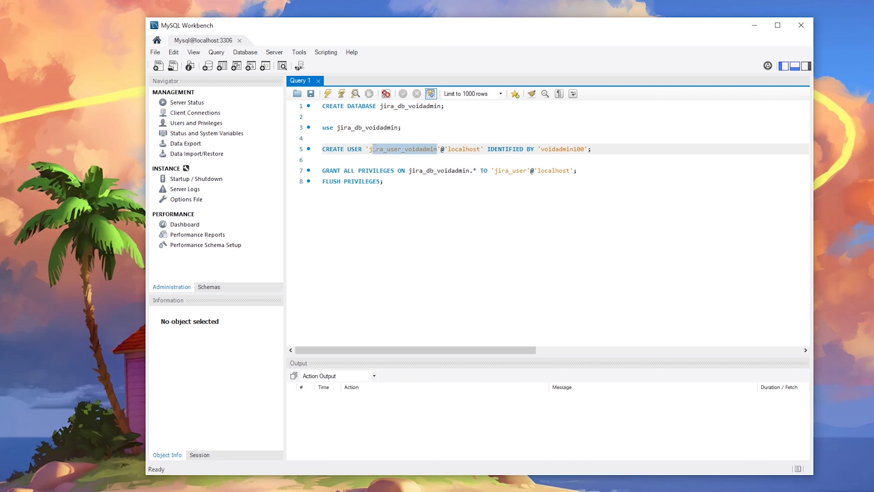
pyautogui.moveTo(527, 170); pyautogui.dragTo(499, 171)
pyautogui.hotkey('ctrl', 'v')
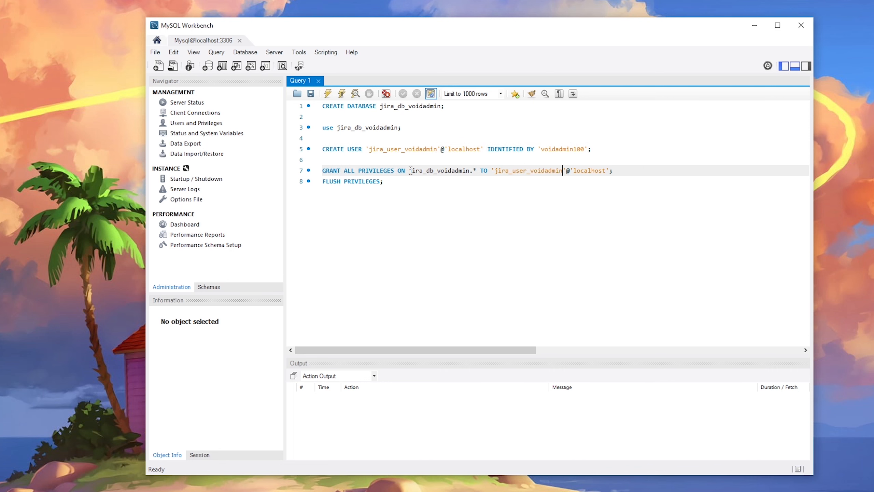
pyautogui.click(452, 108)
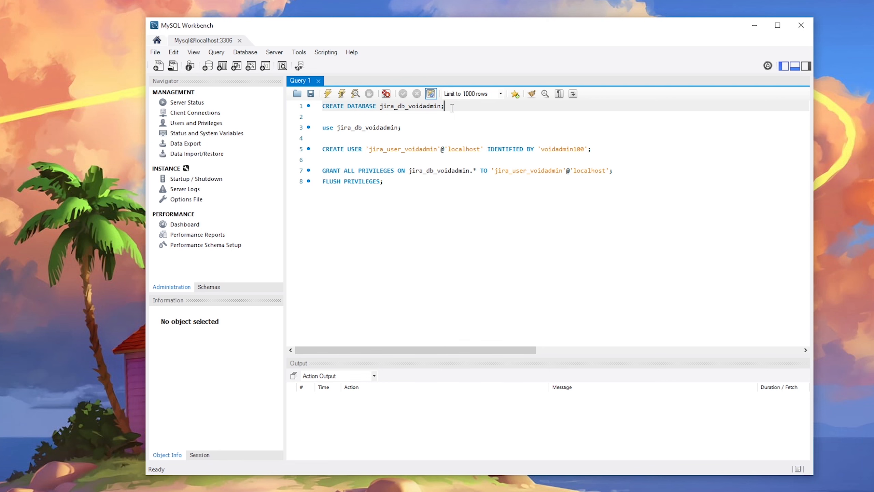
# Run the CREATE DATABASE jira_db_voidadmin and 'use jira_db_voidadmin' statements.
pyautogui.moveTo(453, 107); pyautogui.dragTo(321, 107)
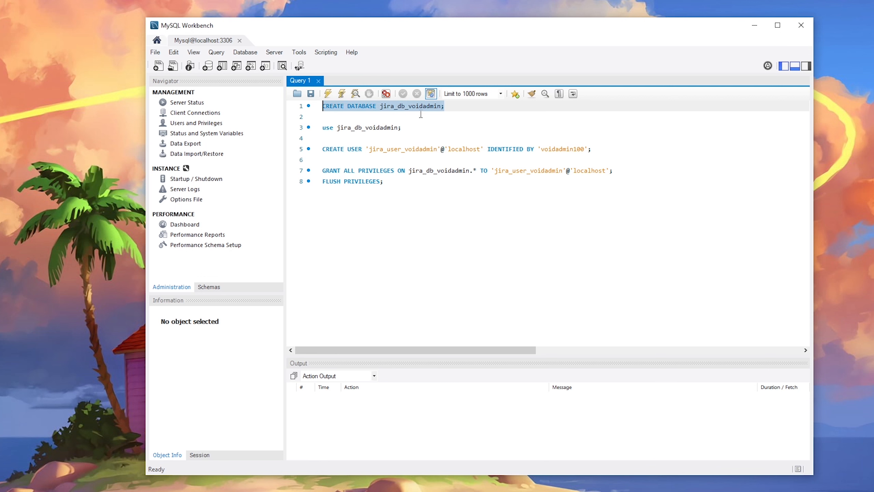
pyautogui.click(329, 97)
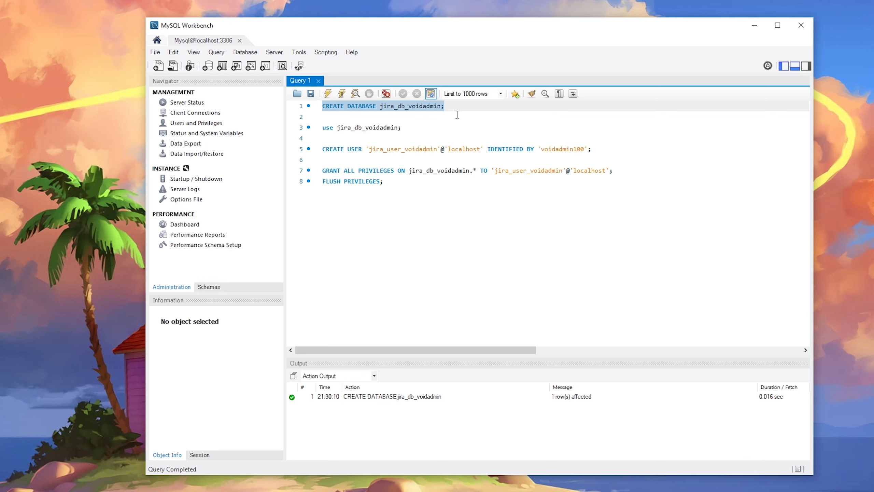
pyautogui.click(430, 127)
pyautogui.moveTo(429, 128); pyautogui.dragTo(318, 128)
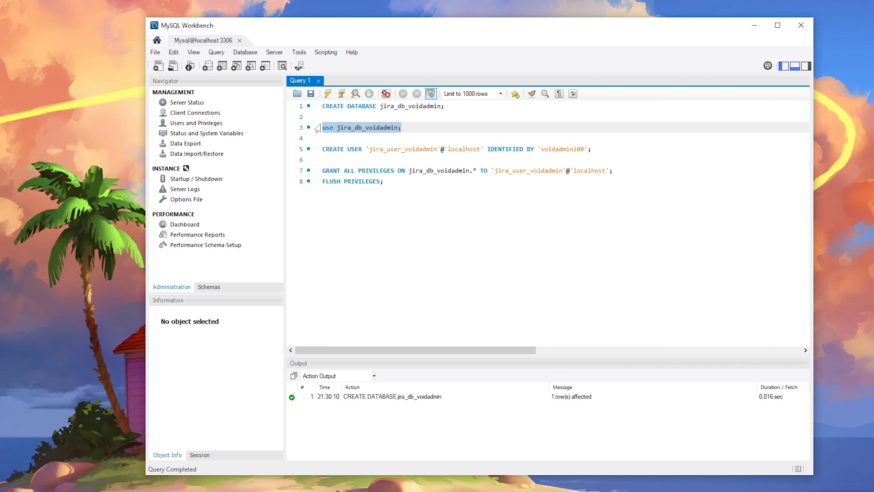
pyautogui.click(329, 94)
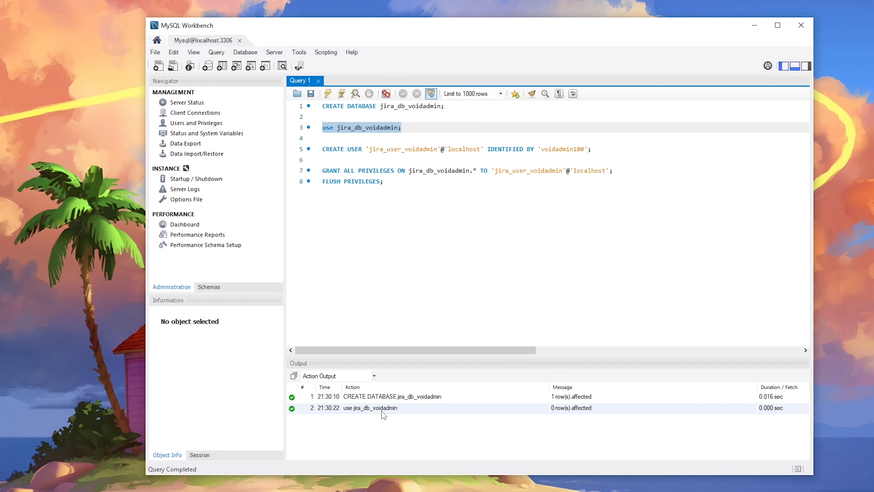
# Run CREATE USER for jira_user_voidadmin, then the GRANT and FLUSH PRIVILEGES statements.
pyautogui.moveTo(601, 150); pyautogui.dragTo(323, 147)
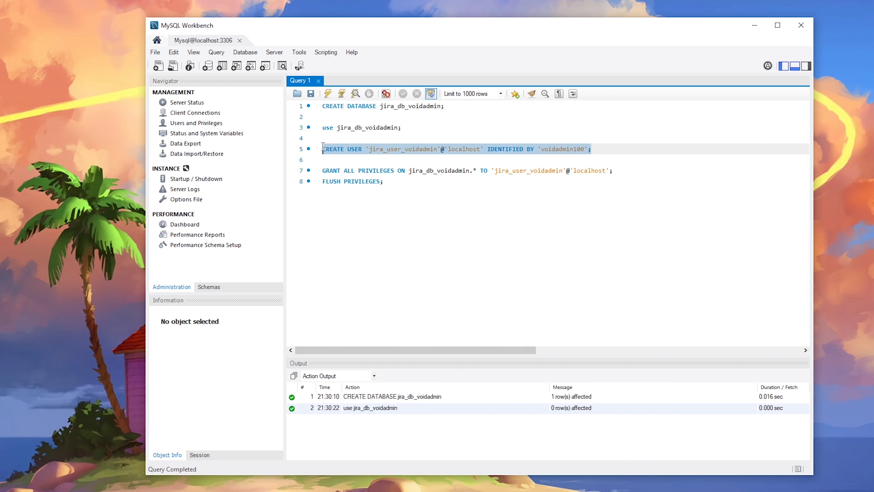
pyautogui.click(329, 93)
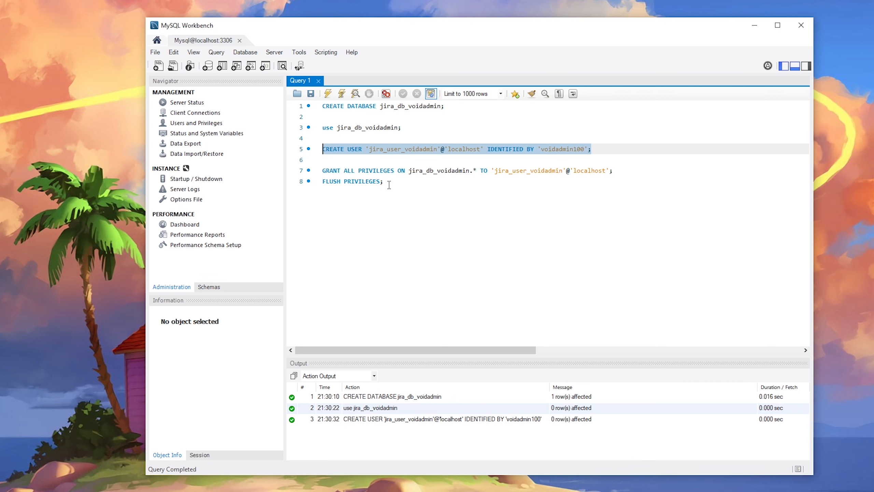
pyautogui.moveTo(384, 183); pyautogui.dragTo(321, 170)
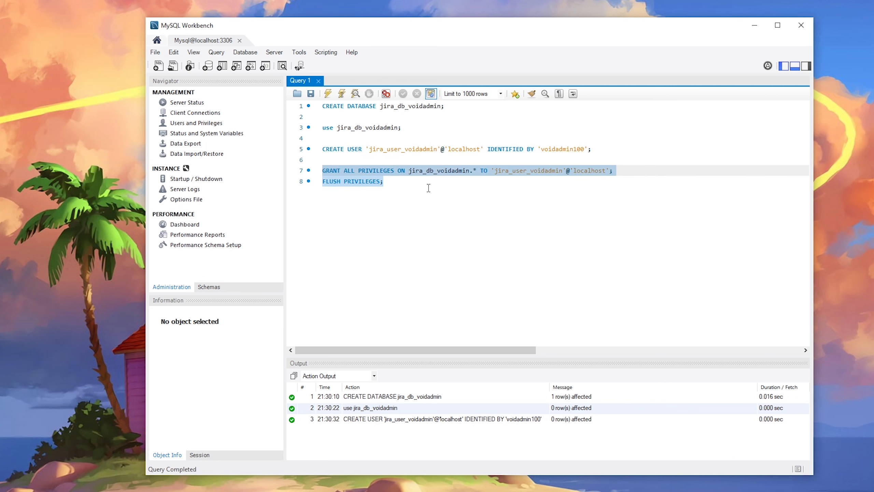
pyautogui.click(327, 93)
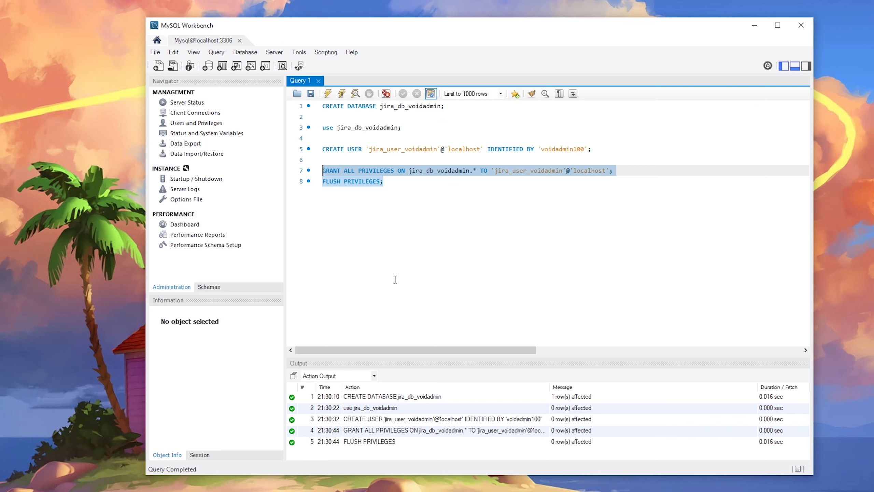
pyautogui.click(401, 182)
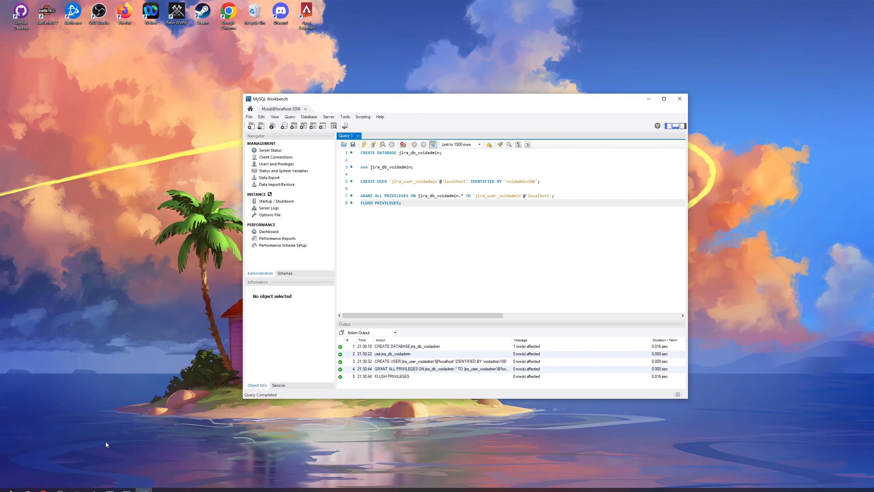
# Run stop-jira in the administrator Command Prompt to shut Jira down.
pyautogui.click(43, 488)
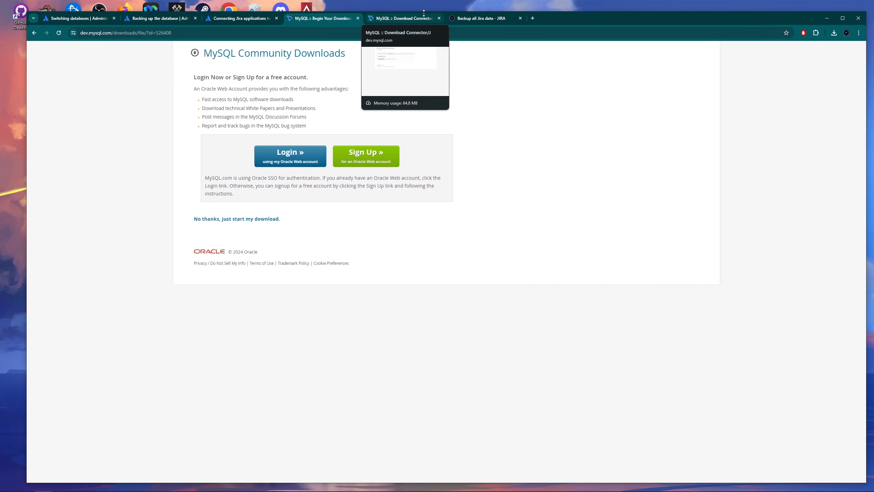
pyautogui.click(476, 17)
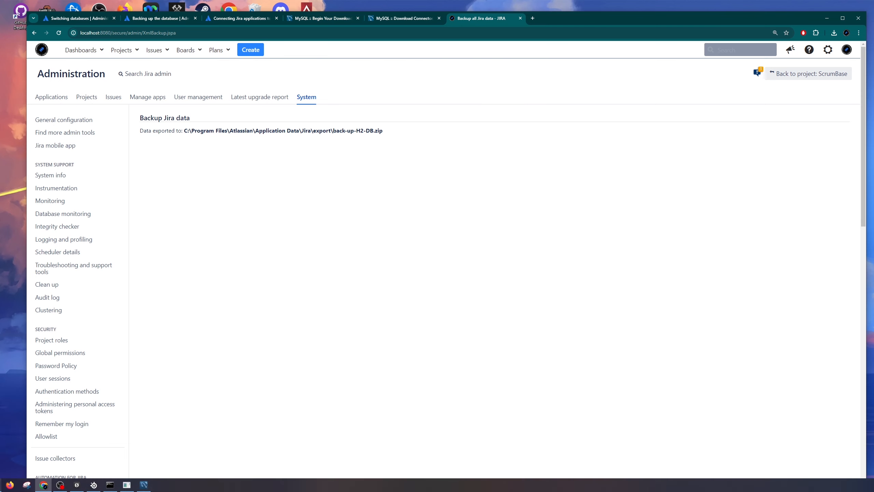
pyautogui.click(10, 486)
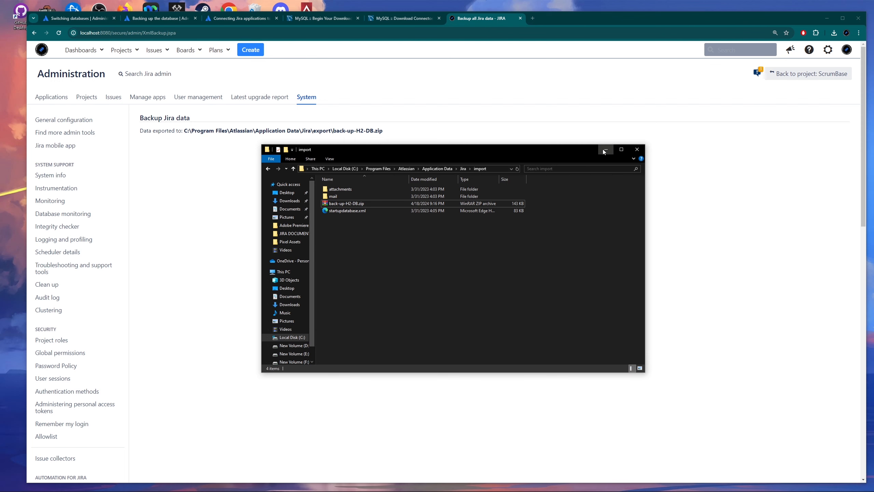
pyautogui.click(605, 151)
pyautogui.click(110, 485)
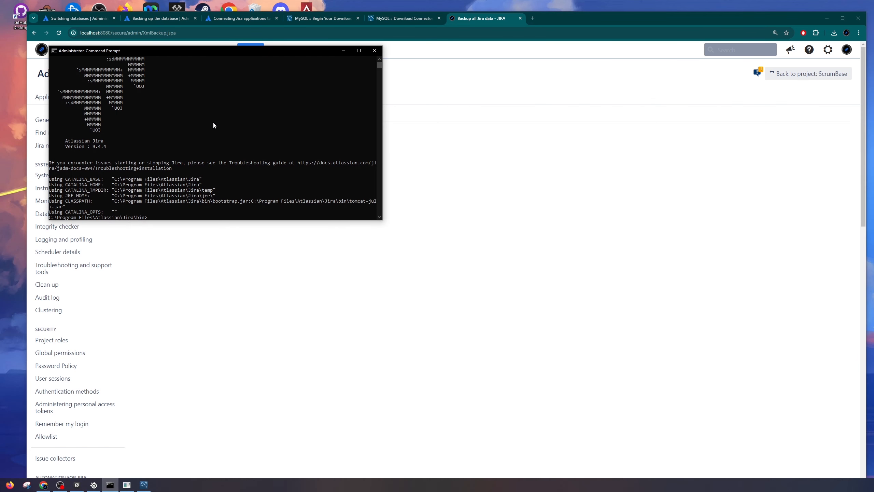
pyautogui.moveTo(219, 47); pyautogui.dragTo(344, 120)
pyautogui.write('stop-jira')
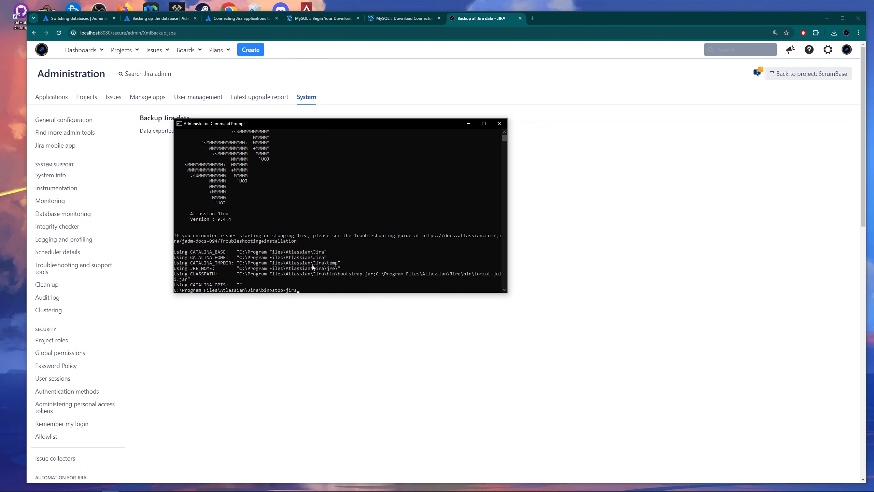
pyautogui.press('Return')
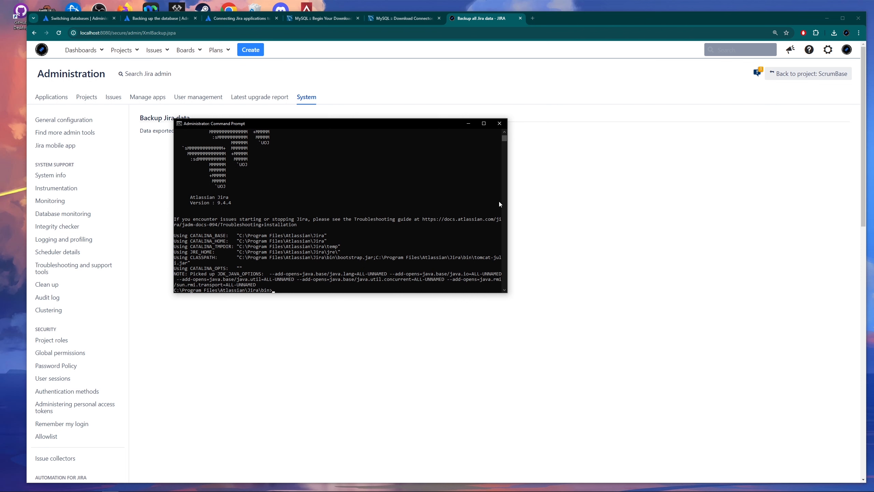
# Load localhost:8080 in Chrome to confirm Jira no longer responds.
pyautogui.click(550, 183)
pyautogui.moveTo(176, 33); pyautogui.dragTo(114, 30)
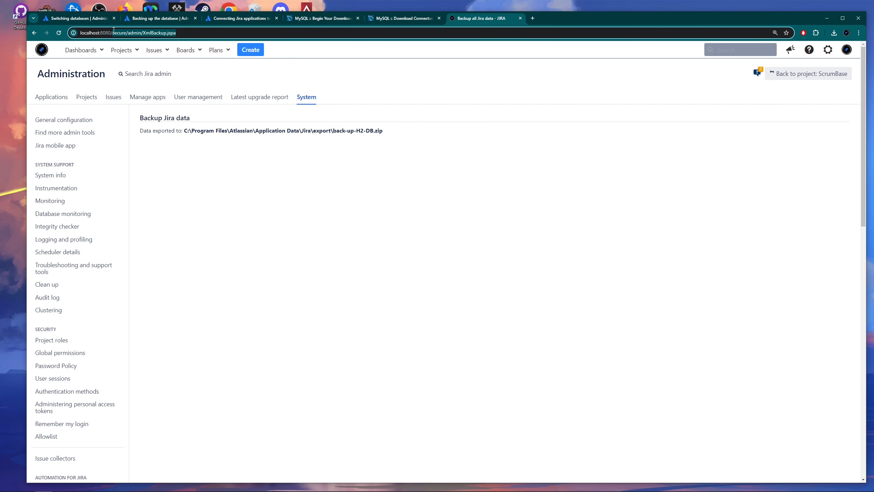
pyautogui.press('BackSpace')
pyautogui.press('Return')
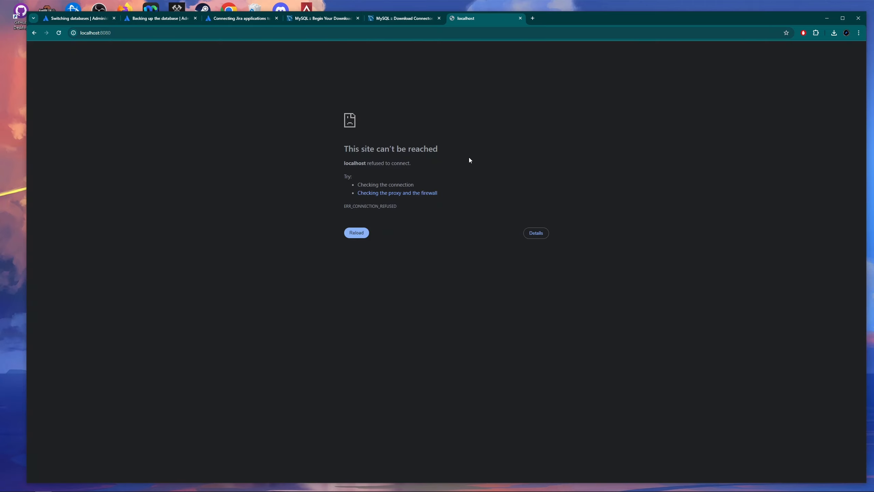
# Browse File Explorer to Atlassian > Application Data > Jira.
pyautogui.click(414, 19)
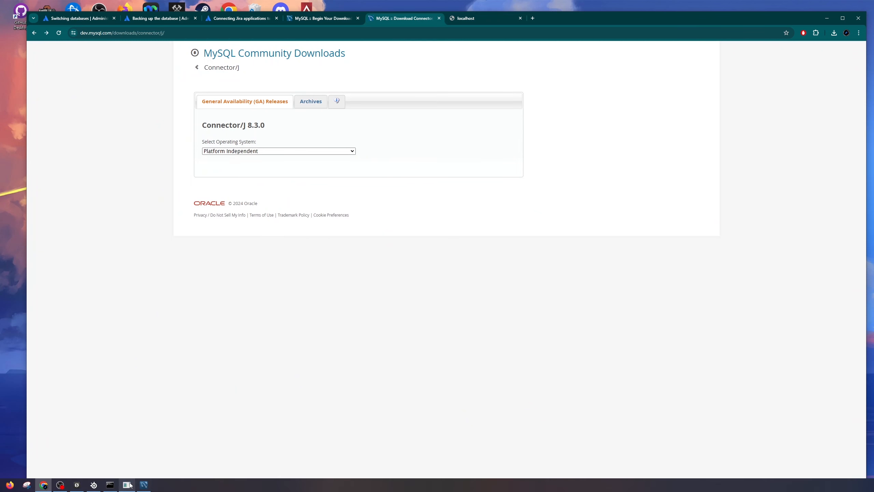
pyautogui.click(0, 485)
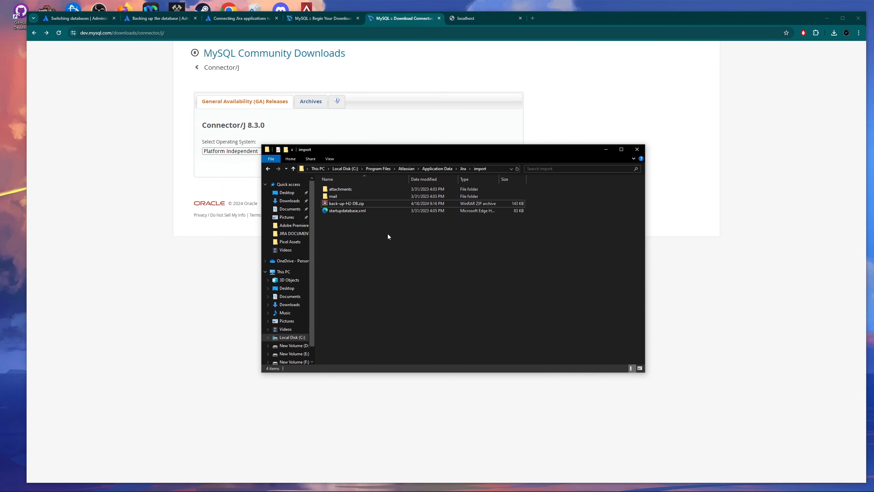
pyautogui.click(406, 169)
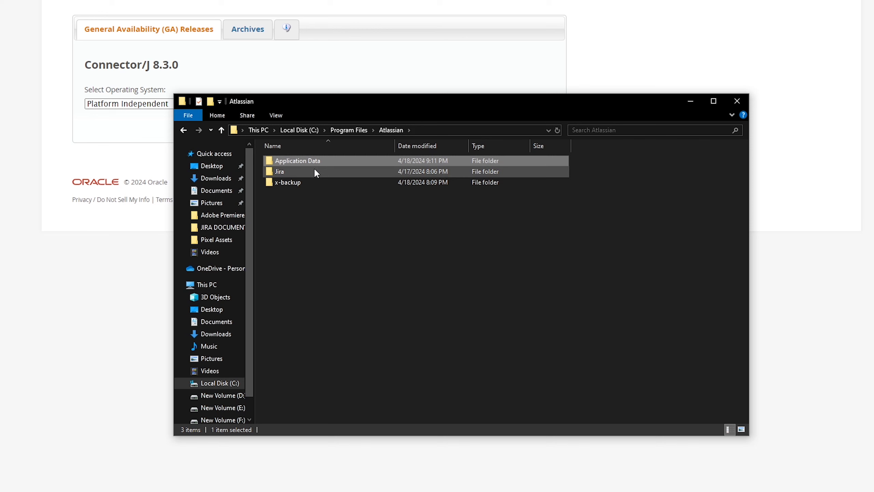
pyautogui.doubleClick(305, 160)
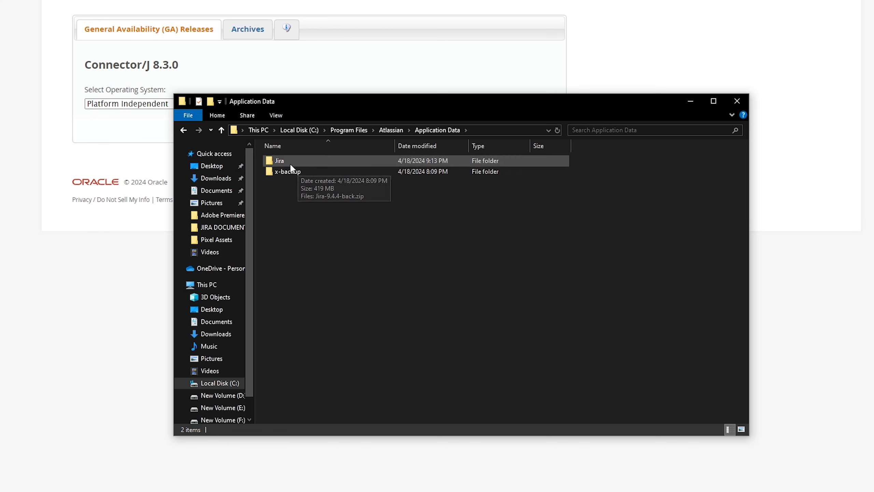
pyautogui.doubleClick(288, 161)
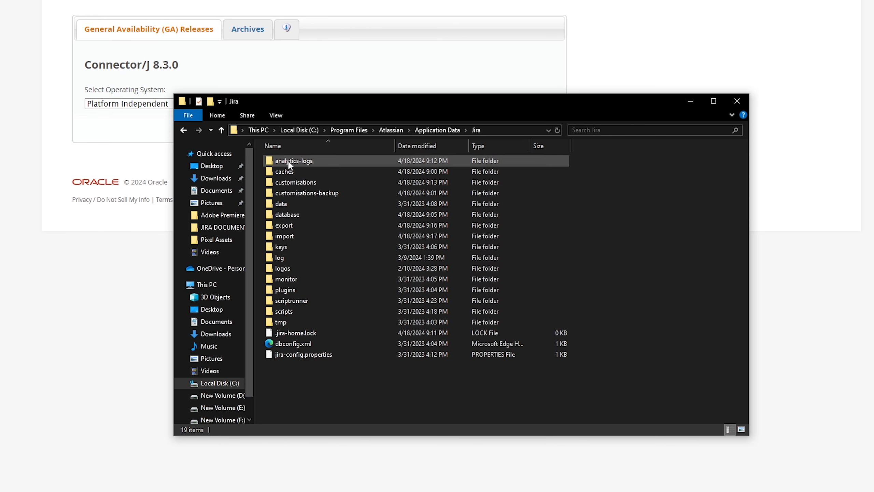
pyautogui.click(391, 130)
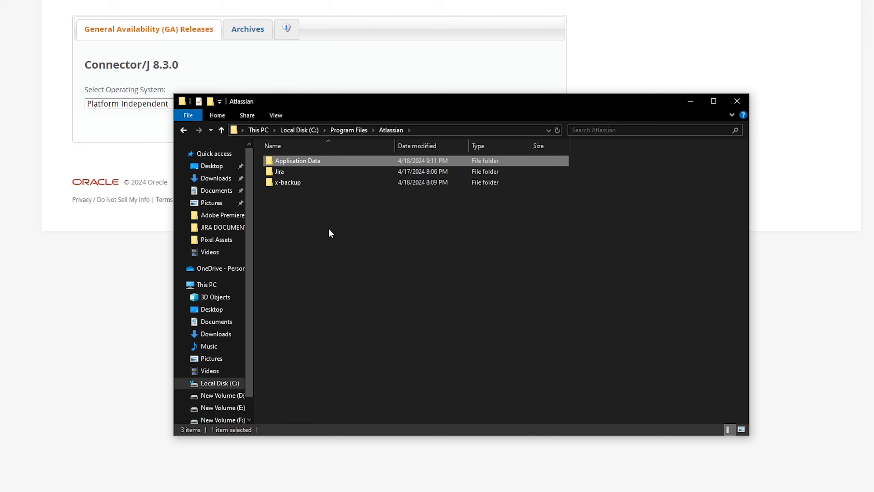
pyautogui.doubleClick(314, 162)
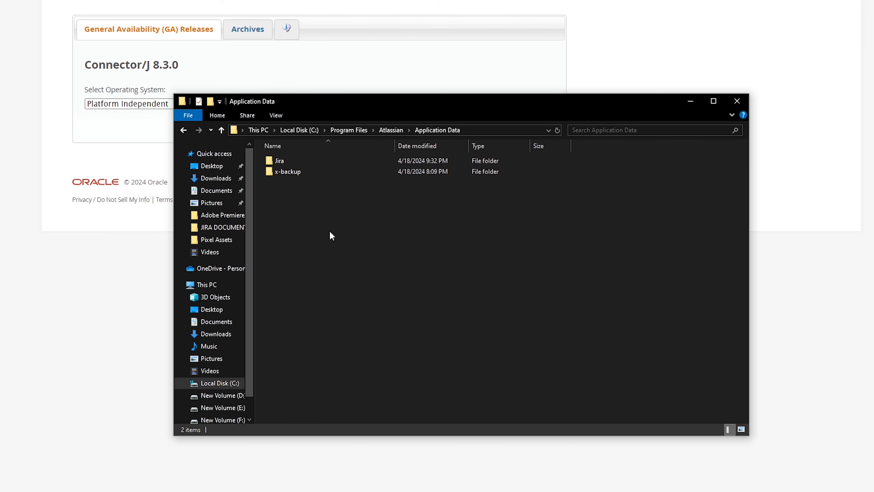
pyautogui.doubleClick(301, 161)
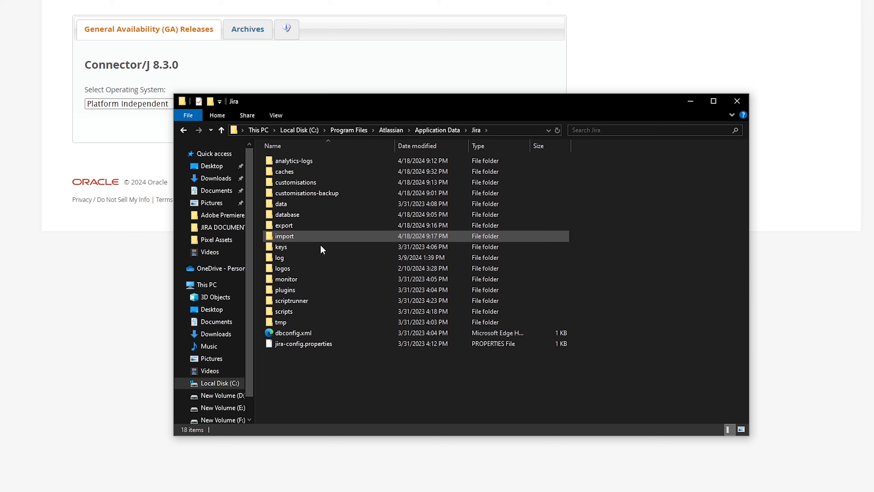
# Delete dbconfig.xml from the Jira data folder.
pyautogui.click(301, 333)
pyautogui.rightClick(314, 333)
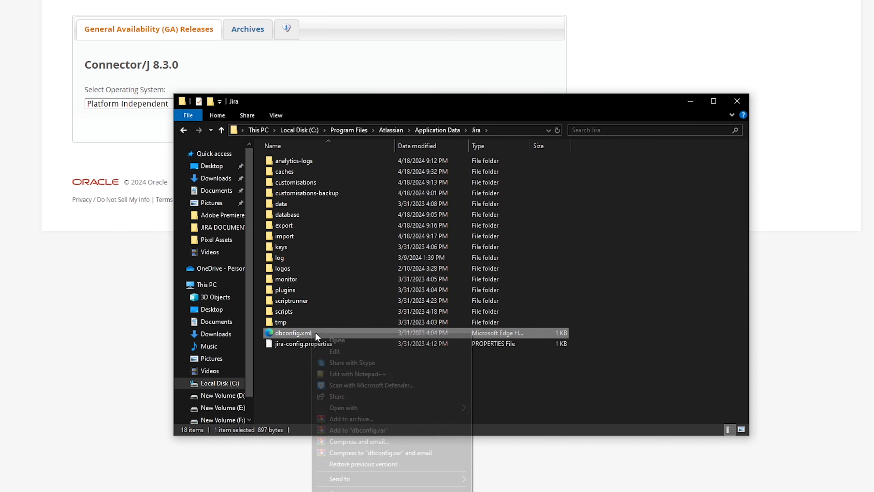
pyautogui.click(362, 491)
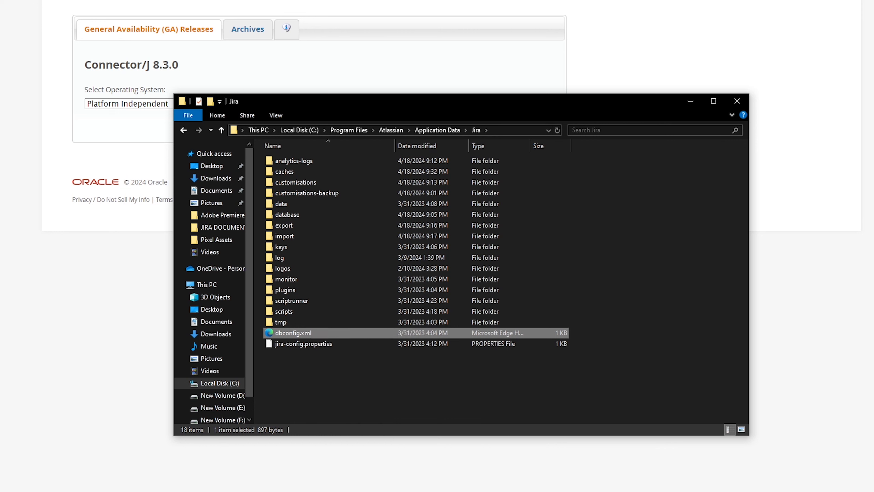
pyautogui.rightClick(307, 332)
pyautogui.click(365, 491)
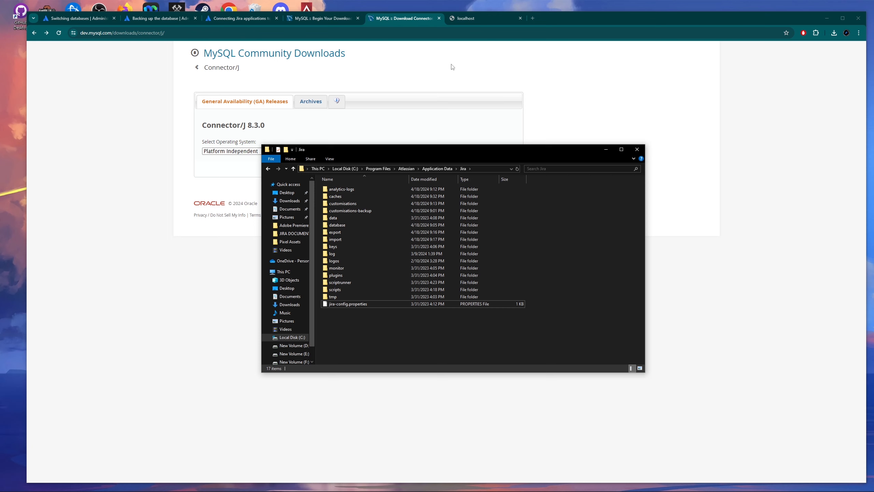
# Download the Platform Independent ZIP of Connector/J 8.3.0 without signing in.
pyautogui.click(441, 66)
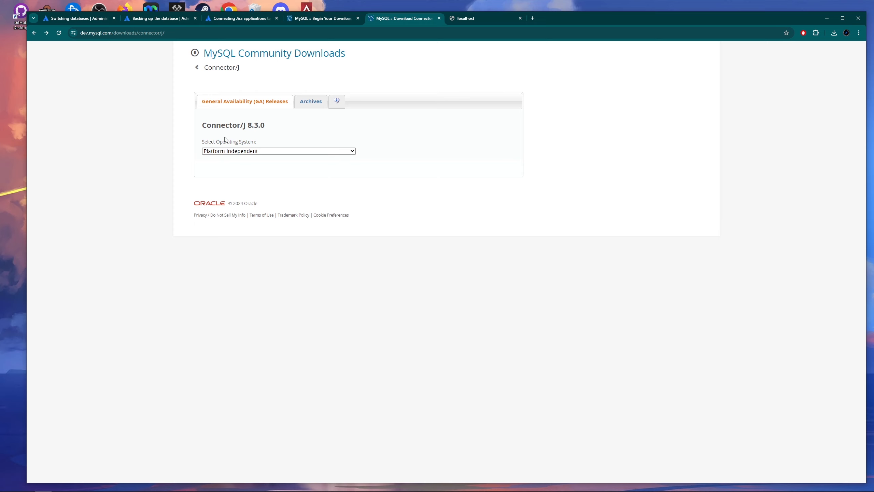
pyautogui.click(243, 158)
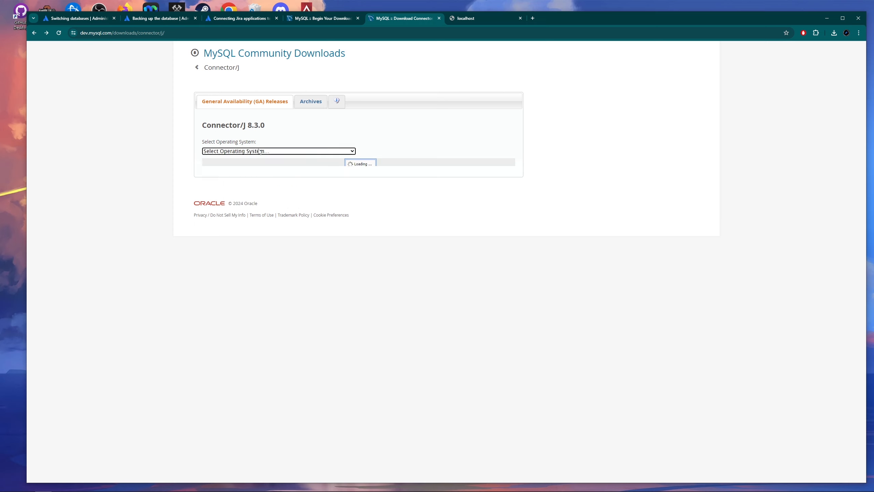
pyautogui.click(301, 133)
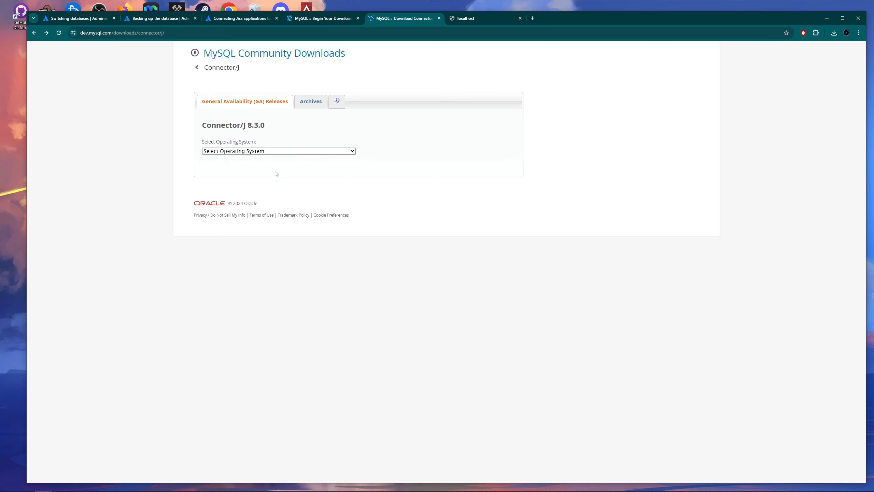
pyautogui.click(261, 153)
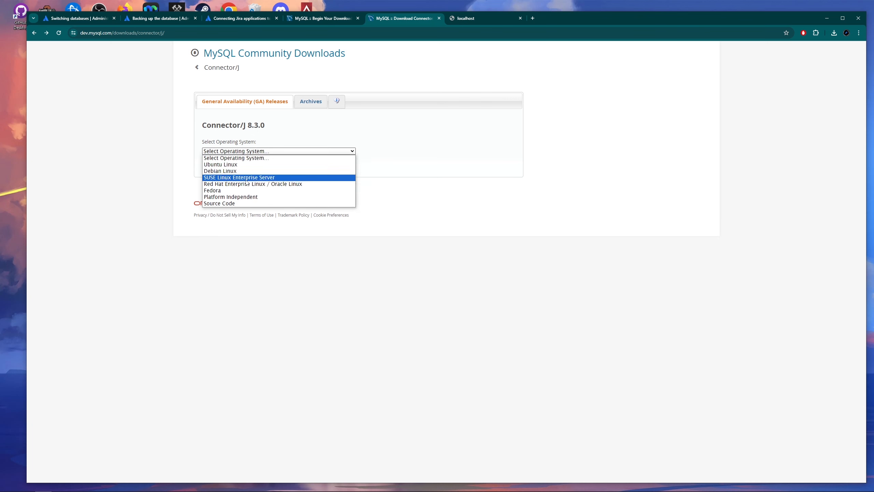
pyautogui.click(242, 198)
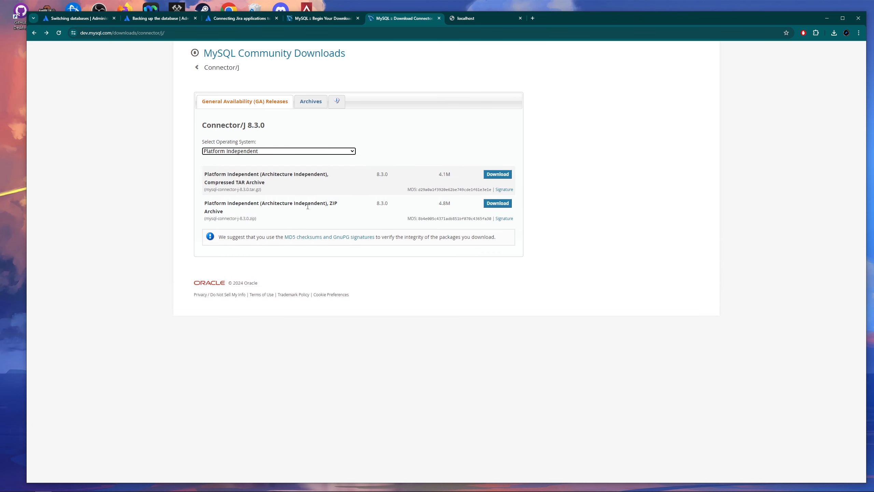
pyautogui.doubleClick(334, 203)
pyautogui.click(336, 265)
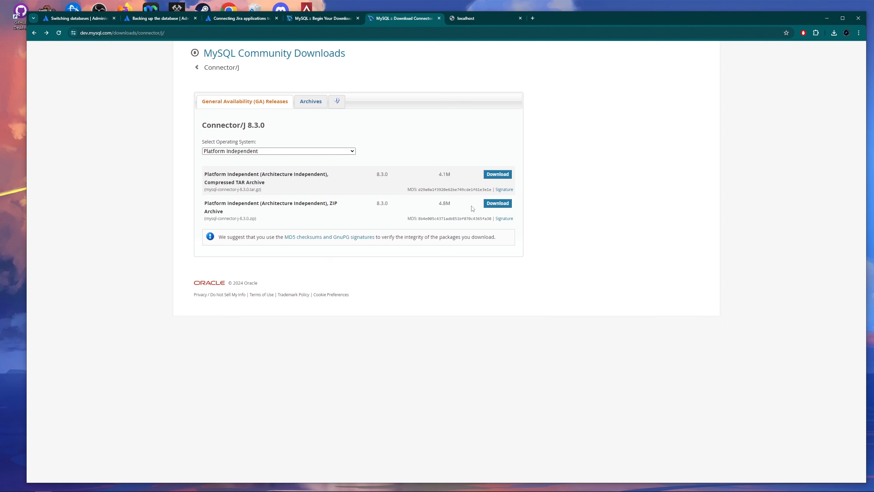
pyautogui.click(493, 205)
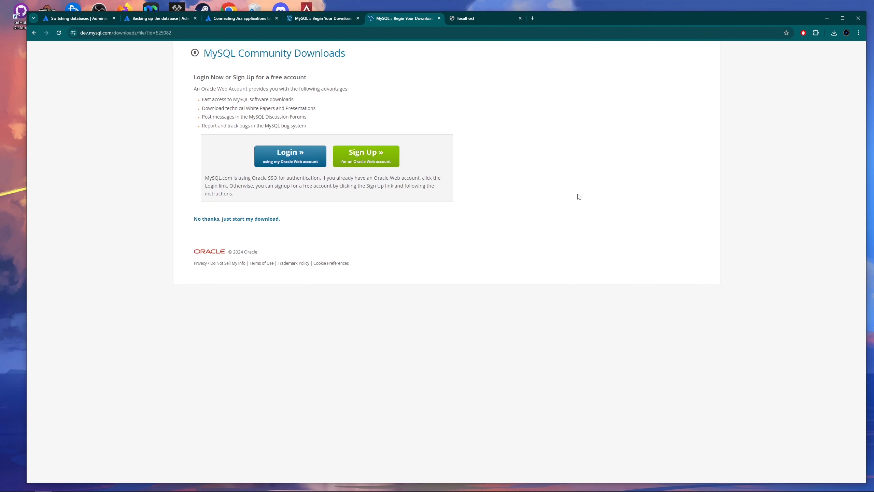
pyautogui.click(273, 220)
pyautogui.click(834, 33)
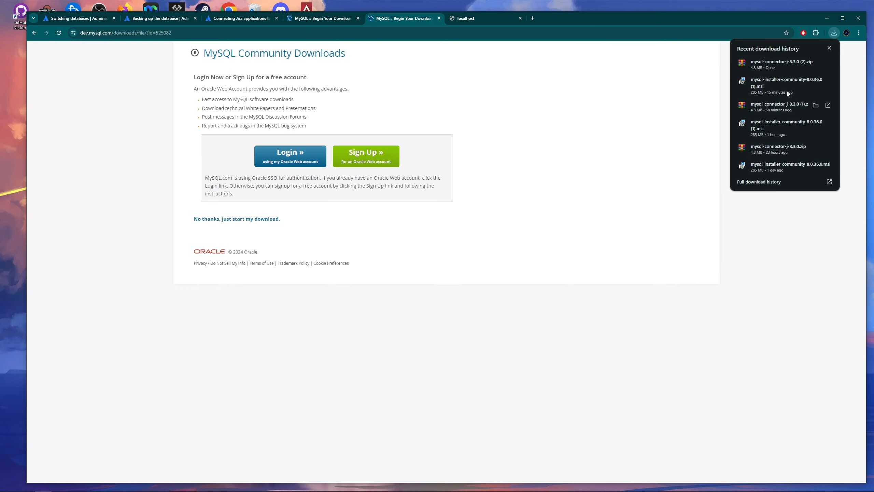
# Open the downloaded connector zip in WinRAR and enter its mysql-connector-j-8.3.0 folder.
pyautogui.click(777, 68)
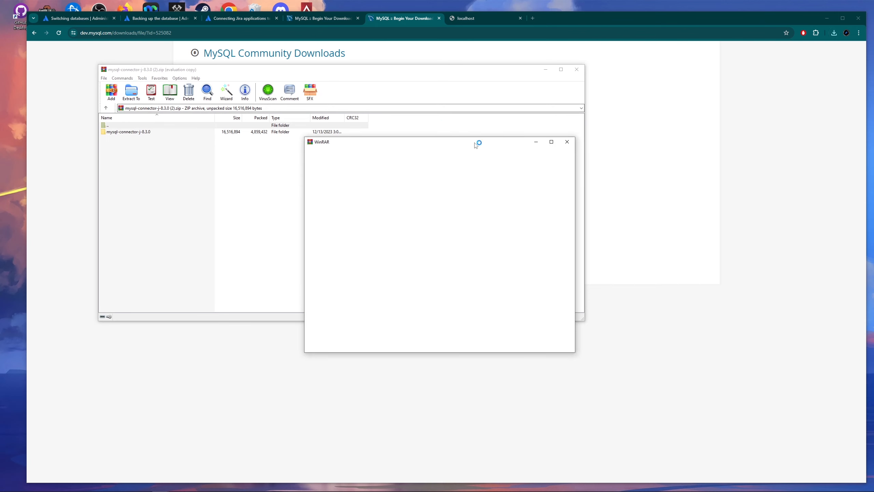
pyautogui.click(564, 144)
pyautogui.moveTo(487, 72); pyautogui.dragTo(547, 88)
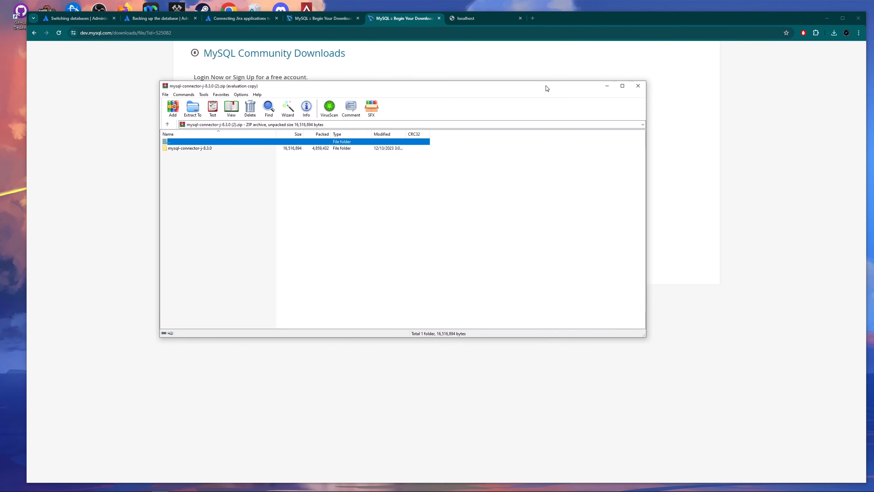
pyautogui.doubleClick(191, 149)
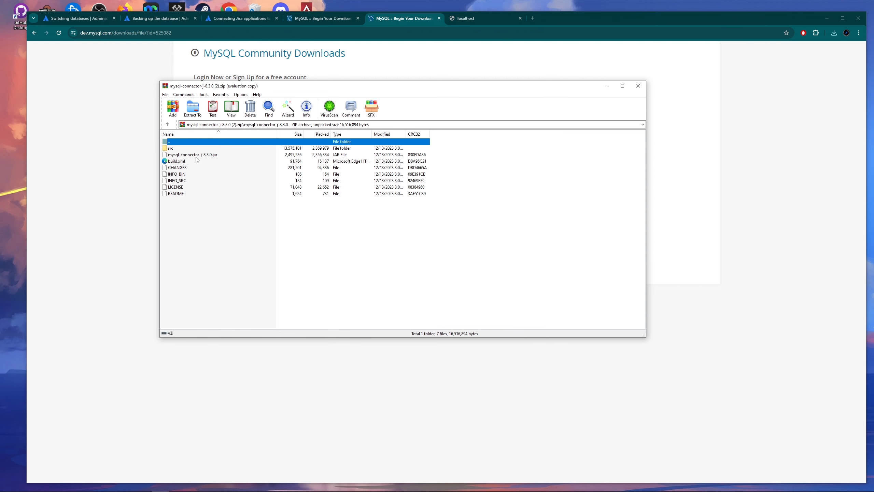
pyautogui.moveTo(340, 89); pyautogui.dragTo(231, 27)
# Browse File Explorer to C:\Program Files\Atlassian\Jira\lib.
pyautogui.moveTo(161, 488)
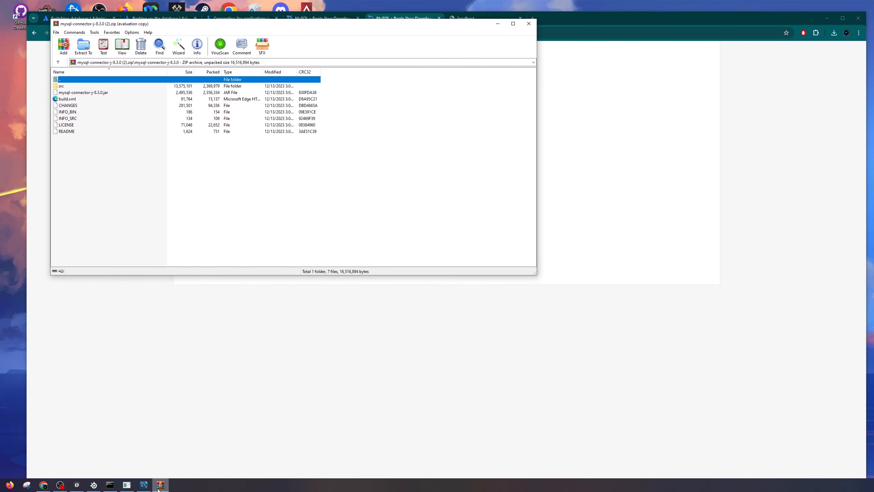
pyautogui.click(127, 485)
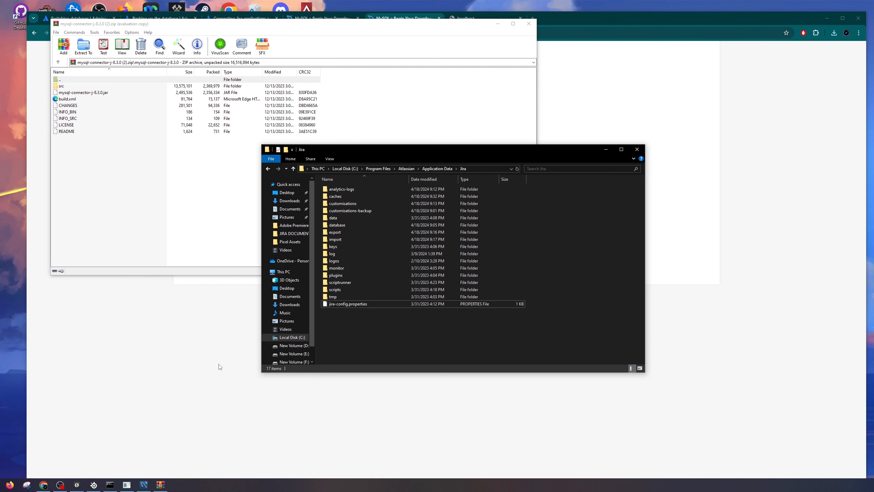
pyautogui.click(407, 169)
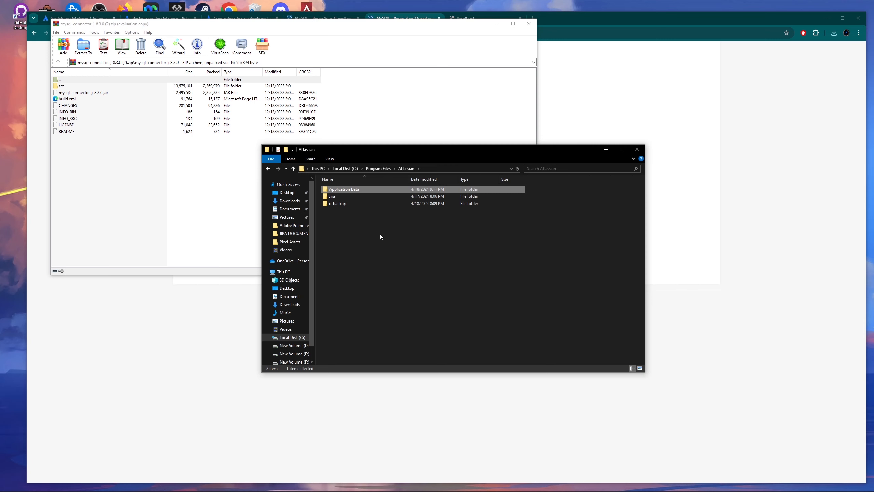
pyautogui.click(353, 226)
pyautogui.doubleClick(337, 197)
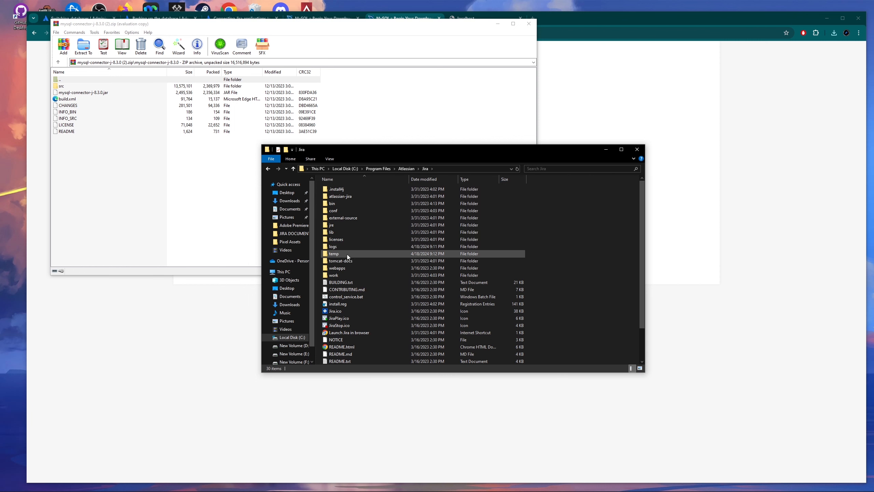
pyautogui.doubleClick(338, 232)
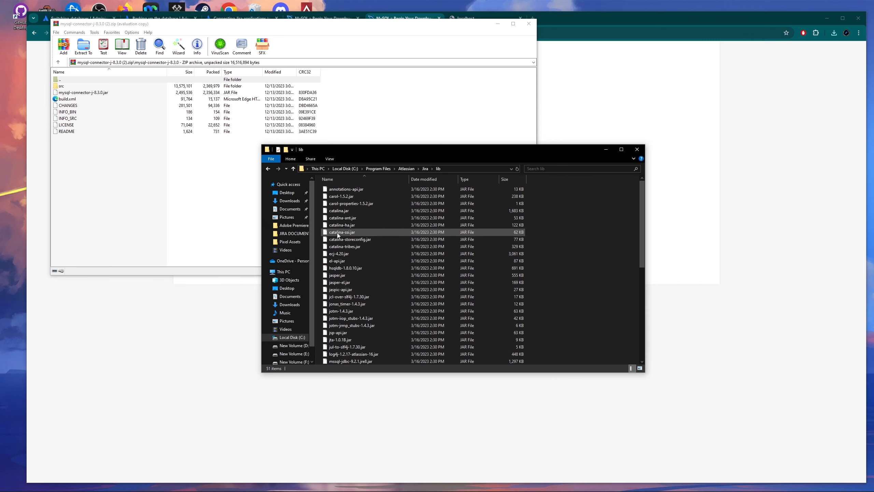
pyautogui.moveTo(509, 154); pyautogui.dragTo(518, 203)
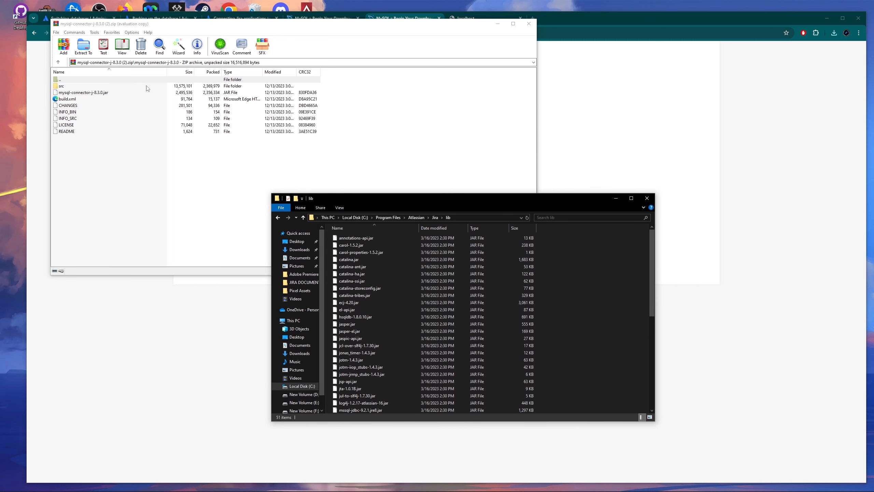
# Copy mysql-connector-j-8.3.0.jar into the lib folder with admin permission, then close WinRAR.
pyautogui.moveTo(89, 95); pyautogui.dragTo(565, 333)
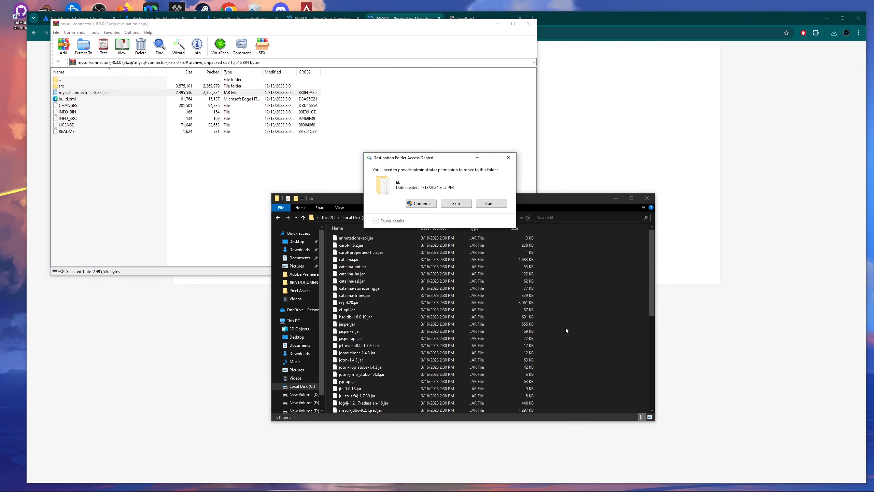
pyautogui.click(422, 203)
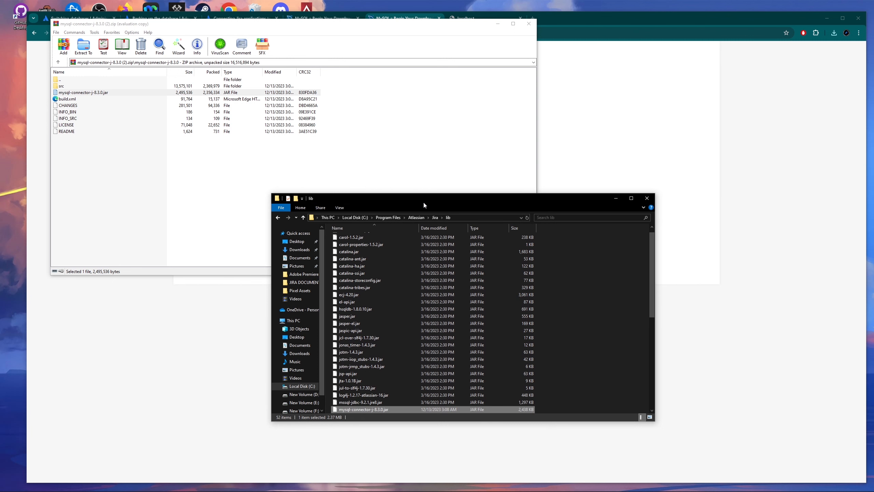
pyautogui.scroll(-2, 581, 311)
pyautogui.scroll(-1, 582, 312)
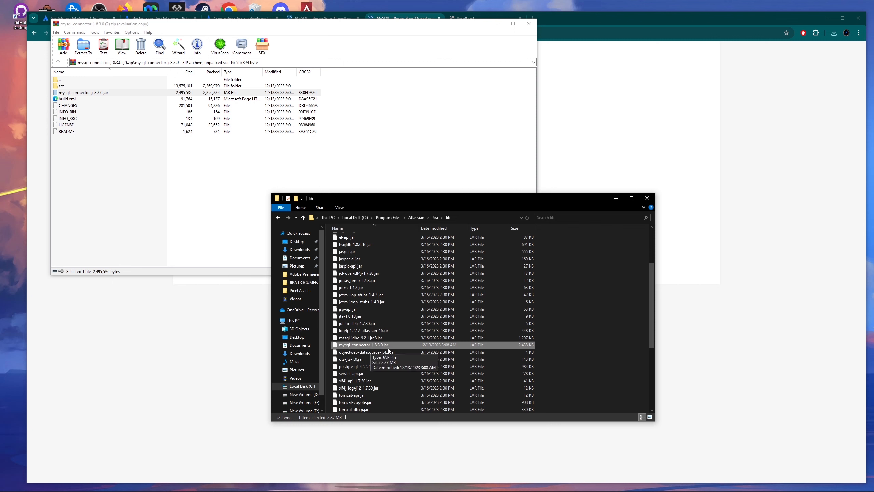
pyautogui.click(569, 347)
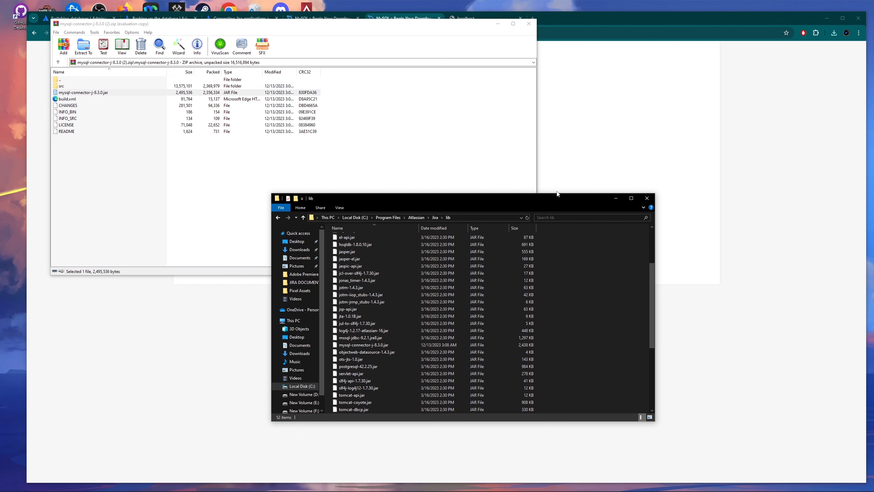
pyautogui.scroll(4, 565, 299)
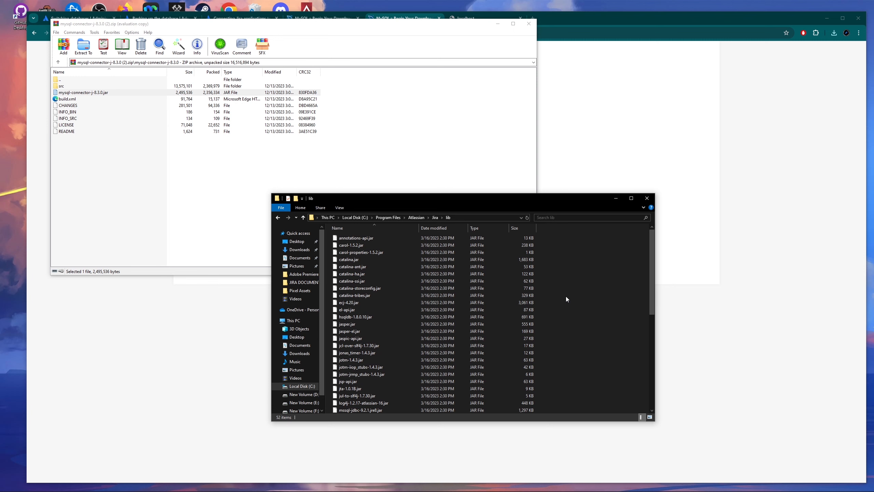
pyautogui.click(529, 24)
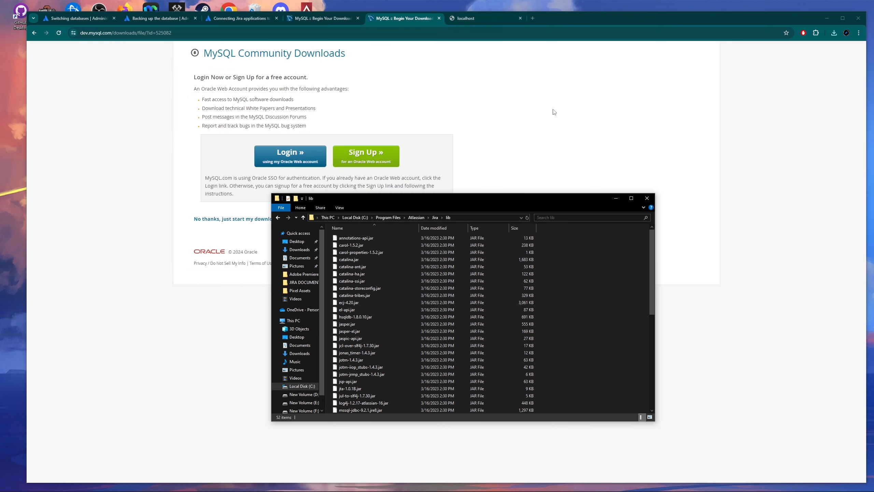
# Run start-jira from the administrator Command Prompt to bring Jira back up.
pyautogui.click(619, 199)
pyautogui.hotkey('ctrl', 'Tab')
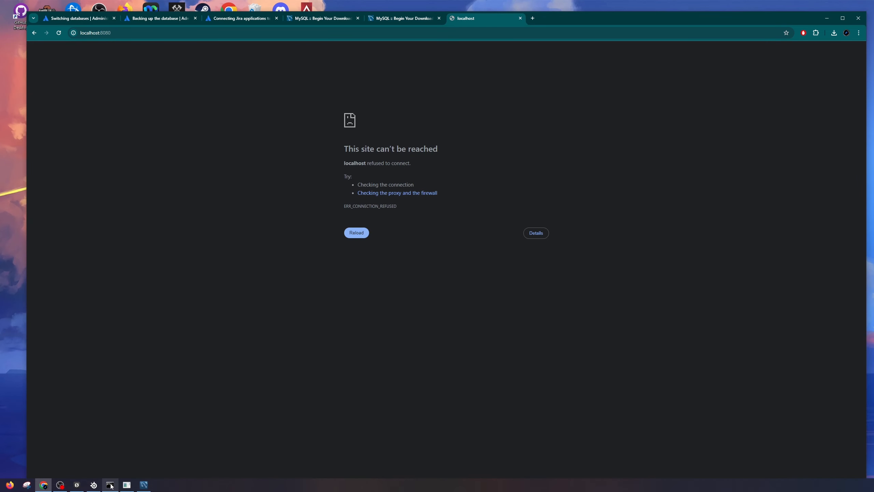
pyautogui.click(110, 485)
pyautogui.write('start-jira')
pyautogui.press('Return')
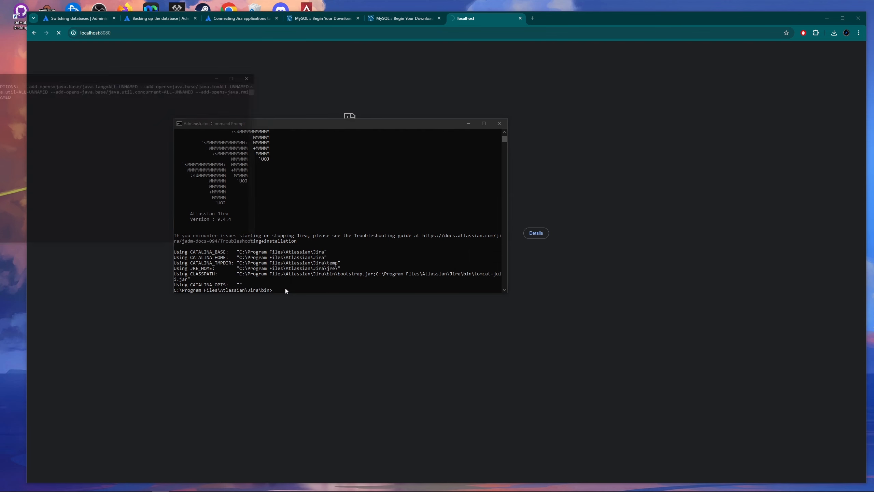
pyautogui.moveTo(179, 76); pyautogui.dragTo(284, 307)
pyautogui.click(469, 123)
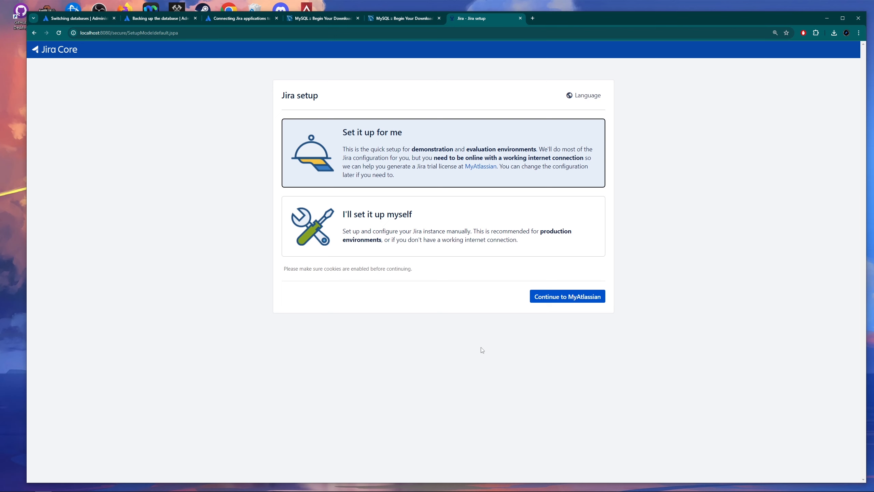
# Pick manual setup, then My Own Database of type MySQL 8.0 on localhost:3306.
pyautogui.click(408, 221)
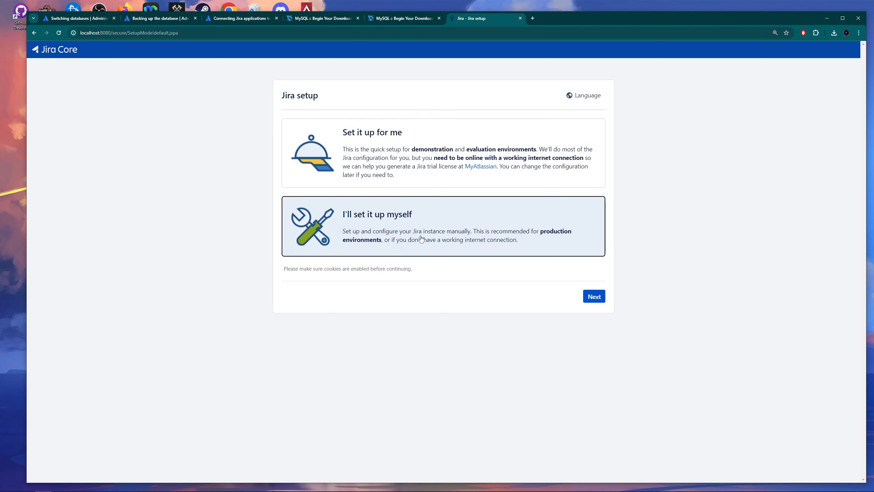
pyautogui.click(594, 296)
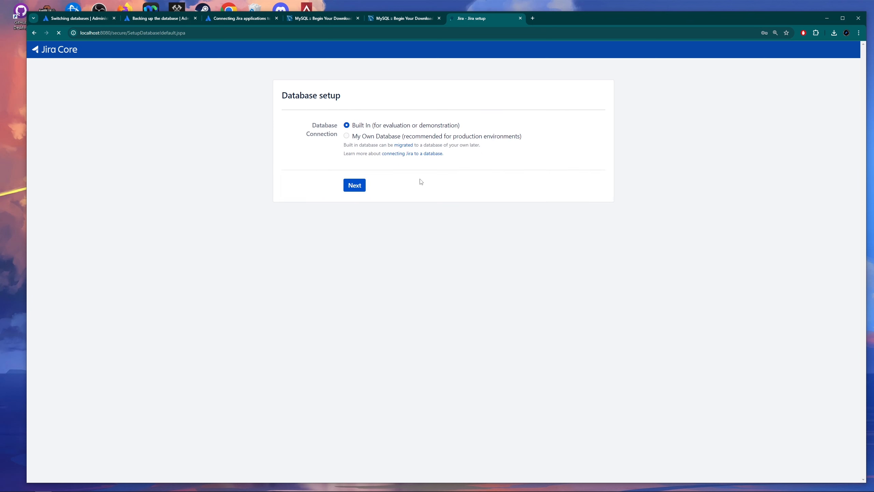
pyautogui.click(347, 135)
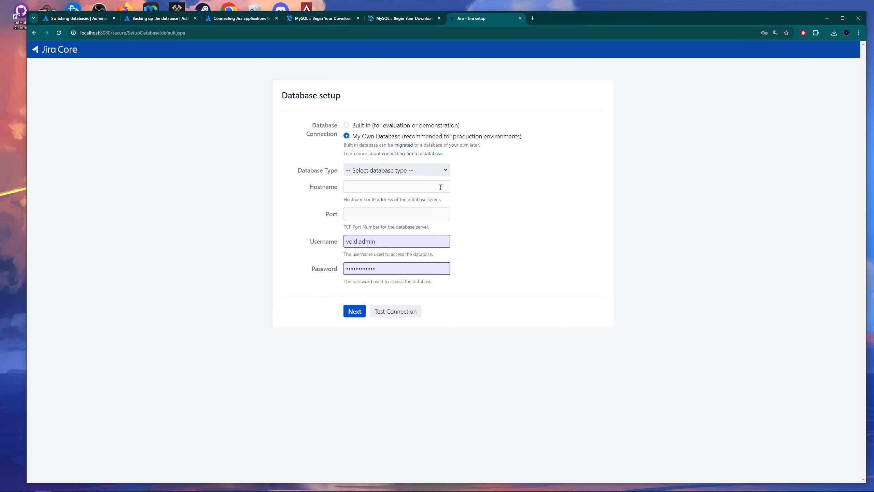
pyautogui.click(374, 170)
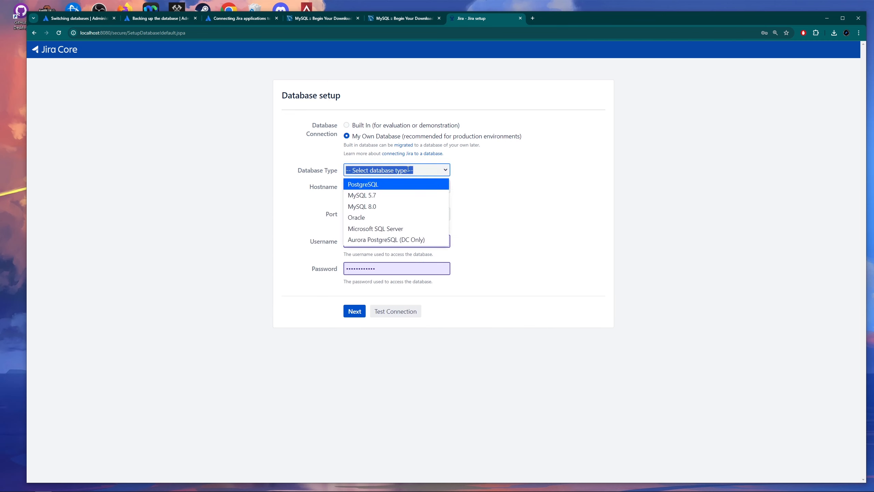
pyautogui.click(382, 207)
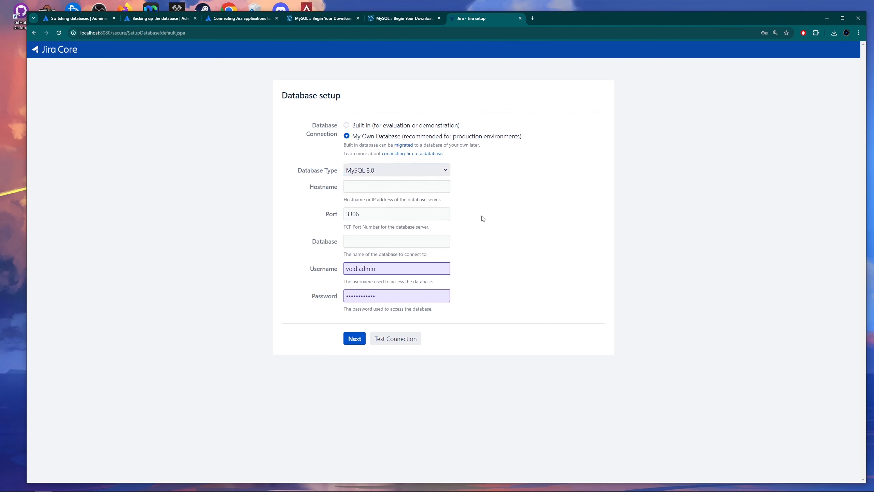
pyautogui.click(359, 188)
pyautogui.click(392, 204)
pyautogui.click(472, 219)
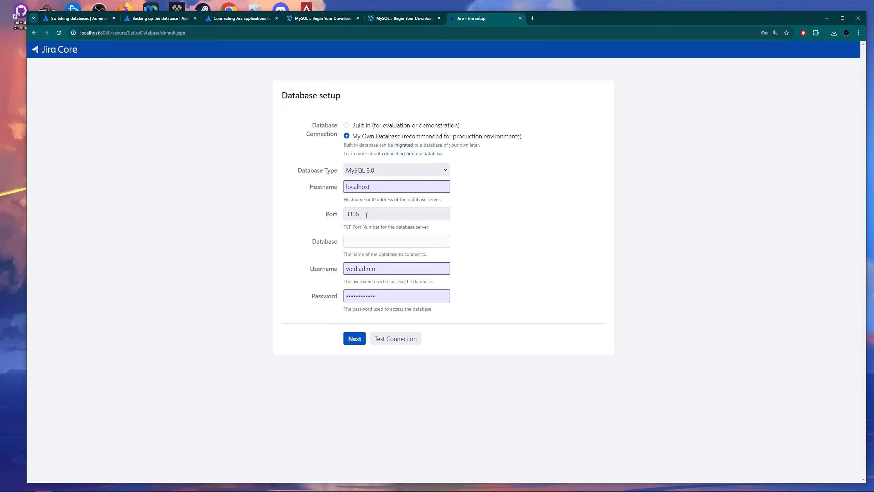
# Enter database jira_db_voidadmin and username jira_user_voidadmin.
pyautogui.click(374, 238)
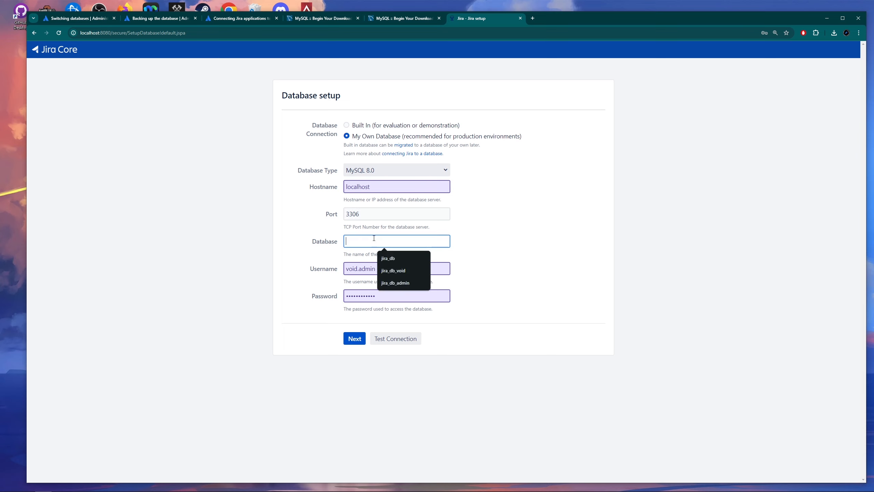
pyautogui.write('jira_db_voidadmin')
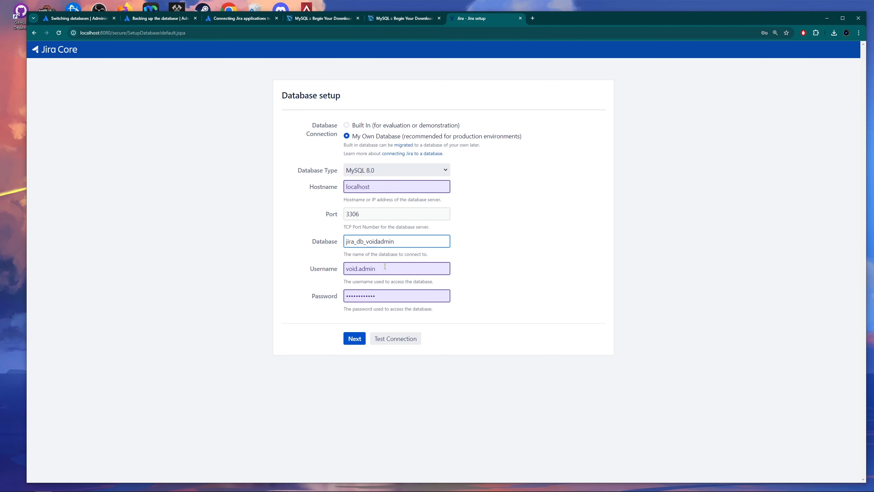
pyautogui.press('Tab')
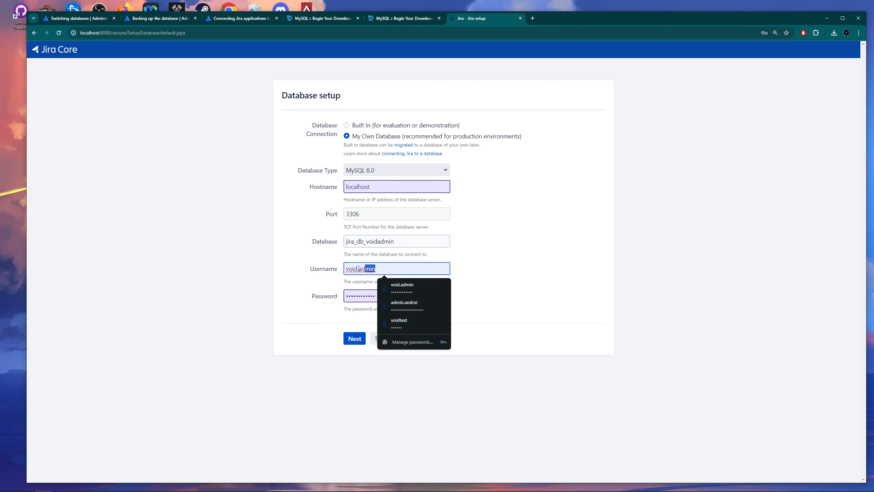
pyautogui.write('jira_user_')
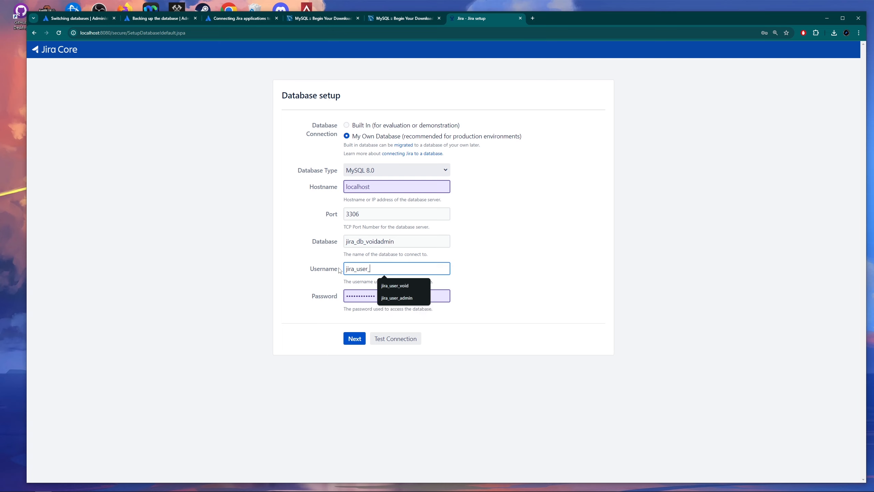
pyautogui.write('voidadmin')
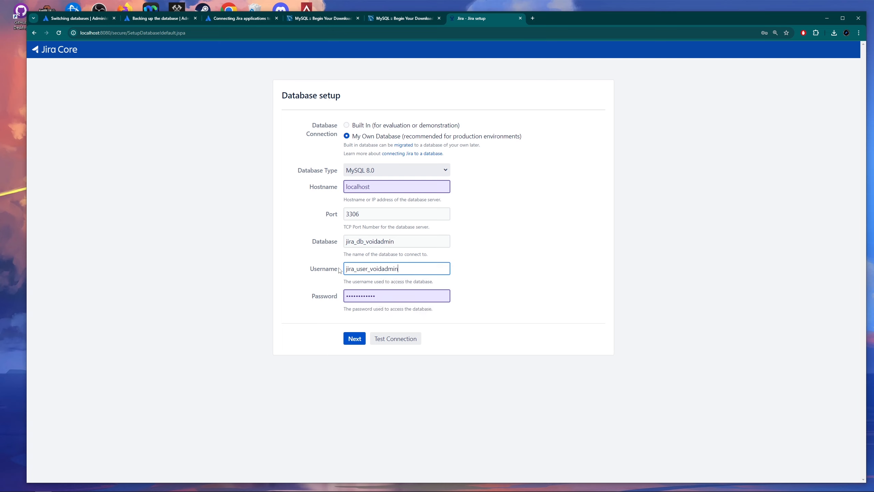
pyautogui.click(466, 281)
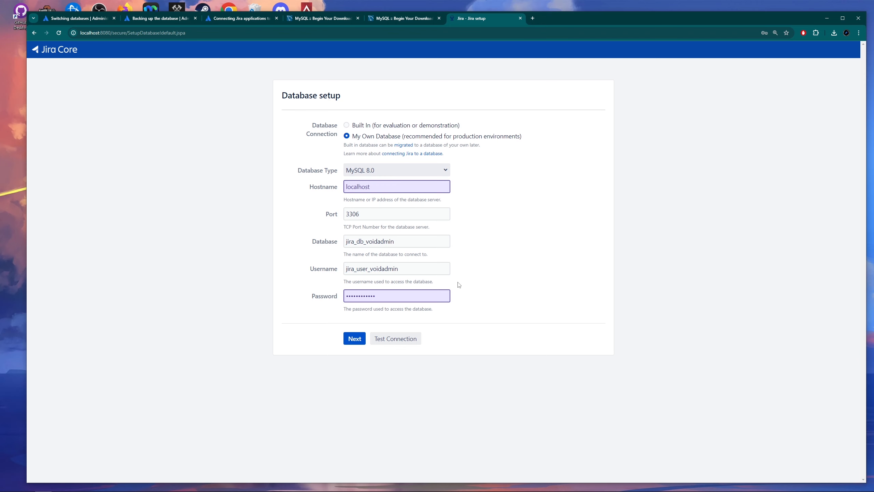
# Re-enter the database password, test the connection successfully, and continue.
pyautogui.moveTo(395, 299); pyautogui.dragTo(348, 297)
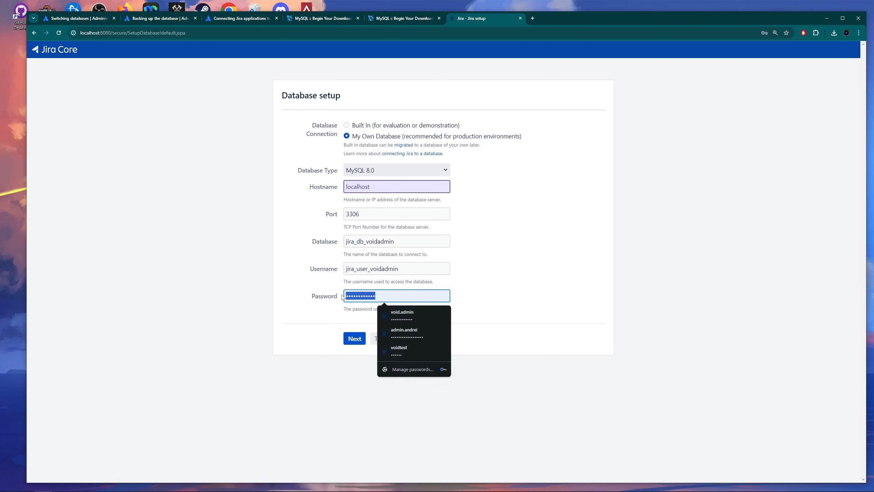
pyautogui.press('BackSpace')
pyautogui.write('•••••••••')
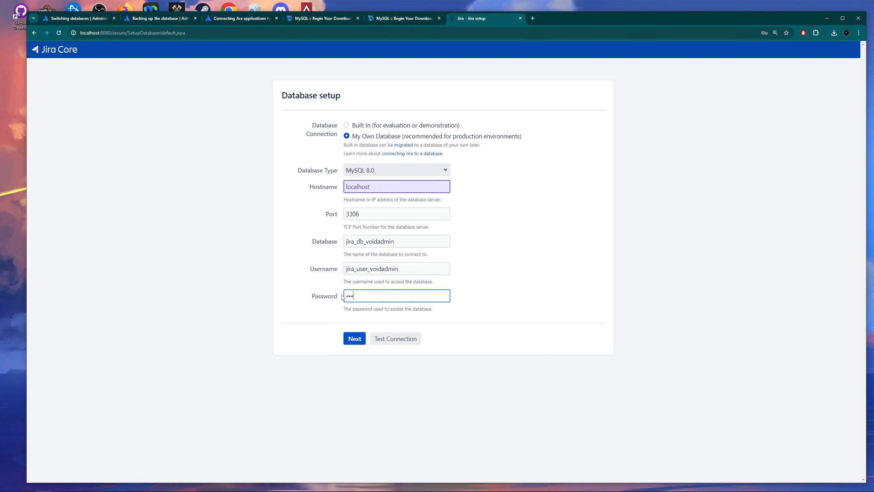
pyautogui.write('•••')
pyautogui.click(480, 285)
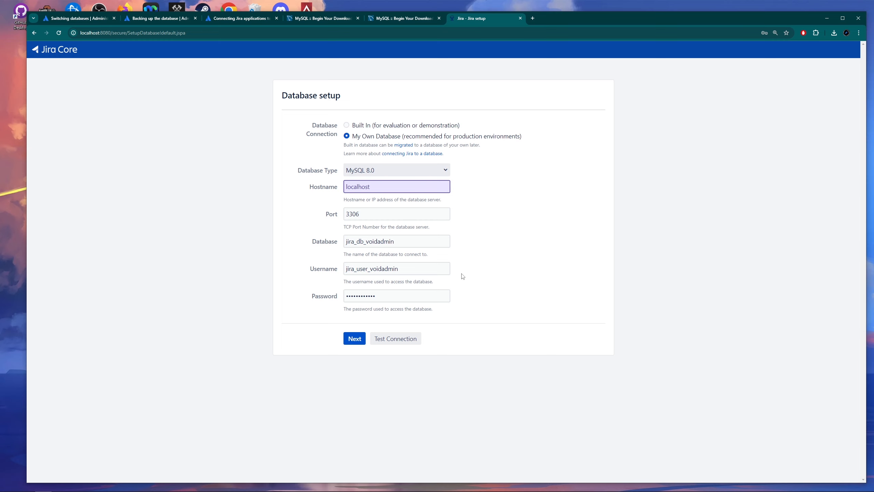
pyautogui.click(407, 343)
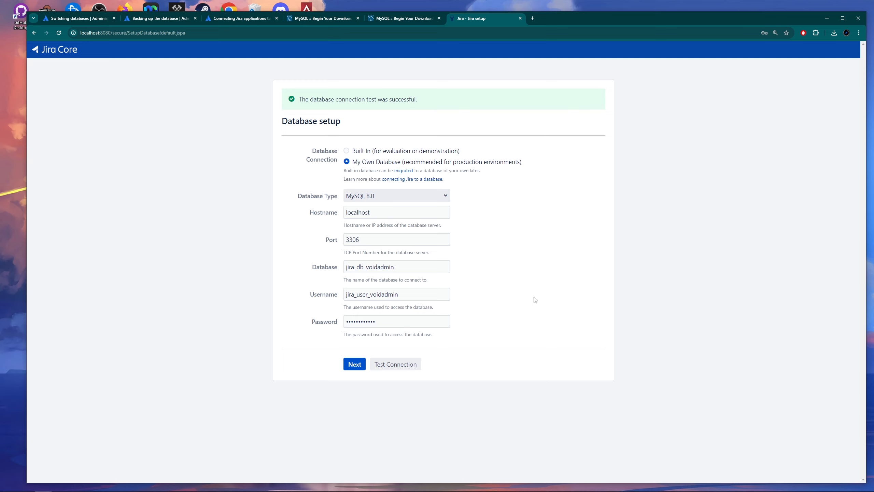
pyautogui.click(356, 366)
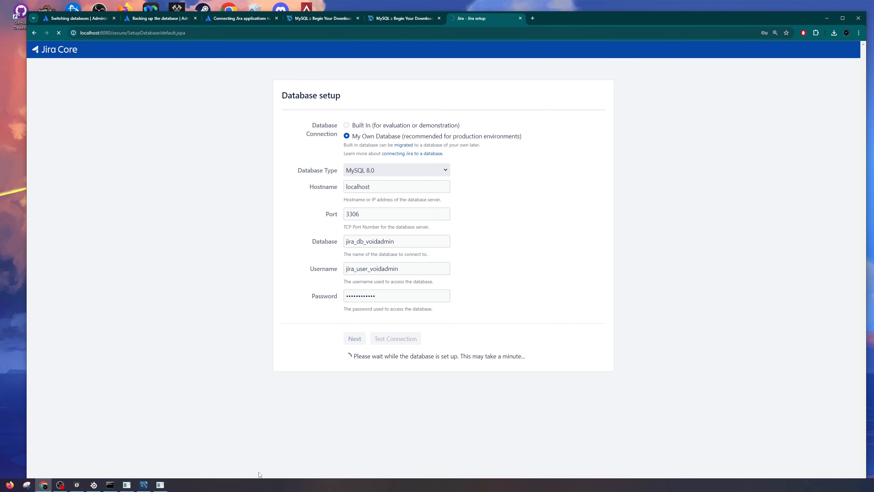
# Run SHOW TABLES in MySQL Workbench to confirm jira_db_voidadmin has 183 tables.
pyautogui.click(143, 489)
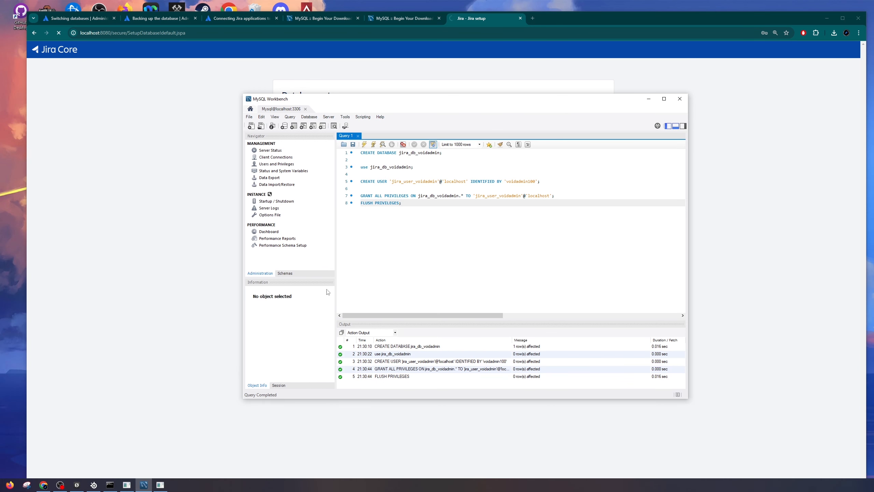
pyautogui.press('Return')
pyautogui.press('Return')
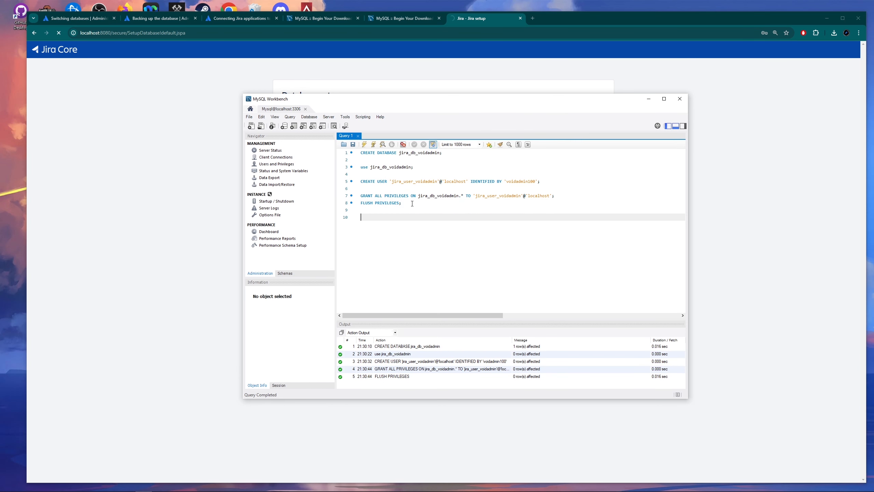
pyautogui.write('shpw')
pyautogui.press('BackSpace')
pyautogui.write('ow tables')
pyautogui.moveTo(386, 218); pyautogui.dragTo(361, 217)
pyautogui.click(365, 145)
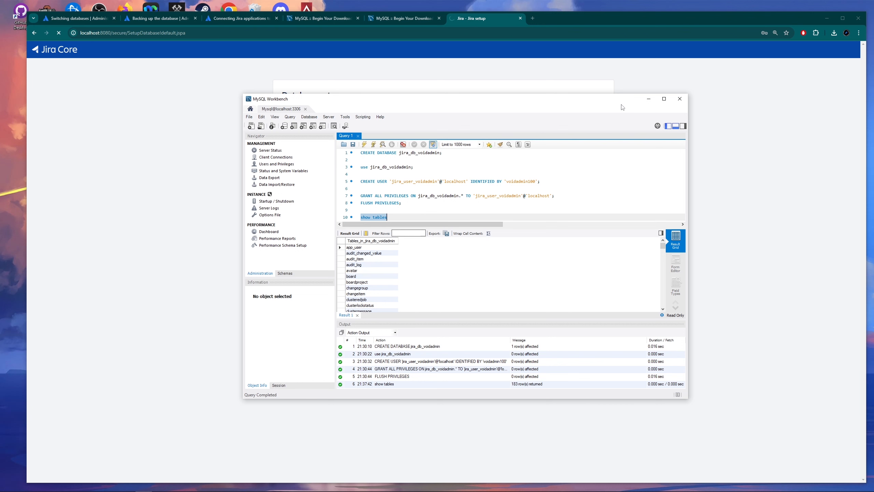
pyautogui.click(649, 98)
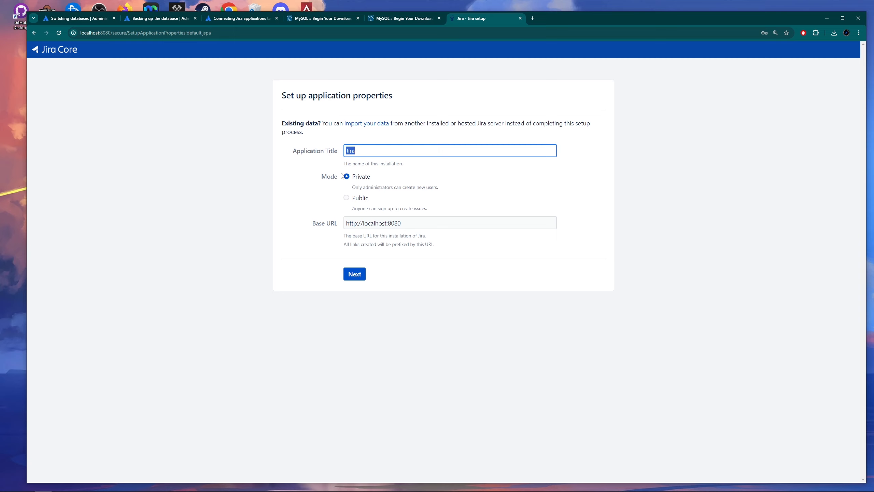
# Keep the default Jira title and base URL, then open My Atlassian for a license key.
pyautogui.click(563, 176)
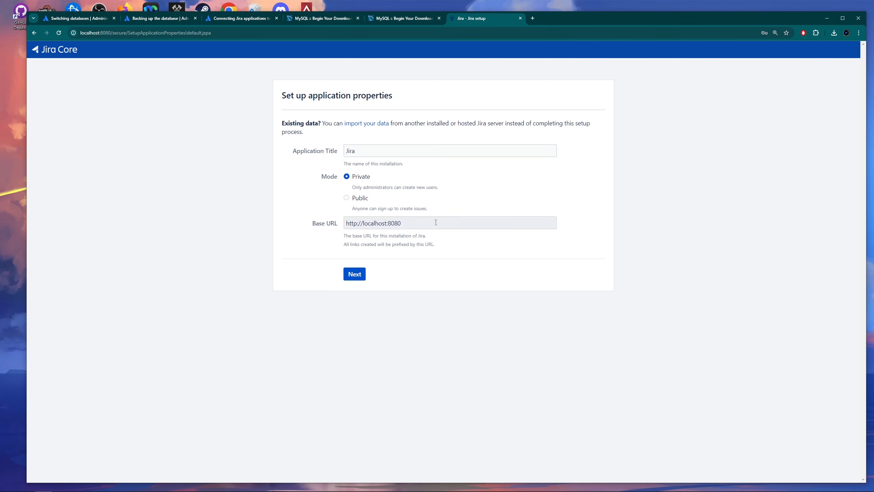
pyautogui.click(355, 274)
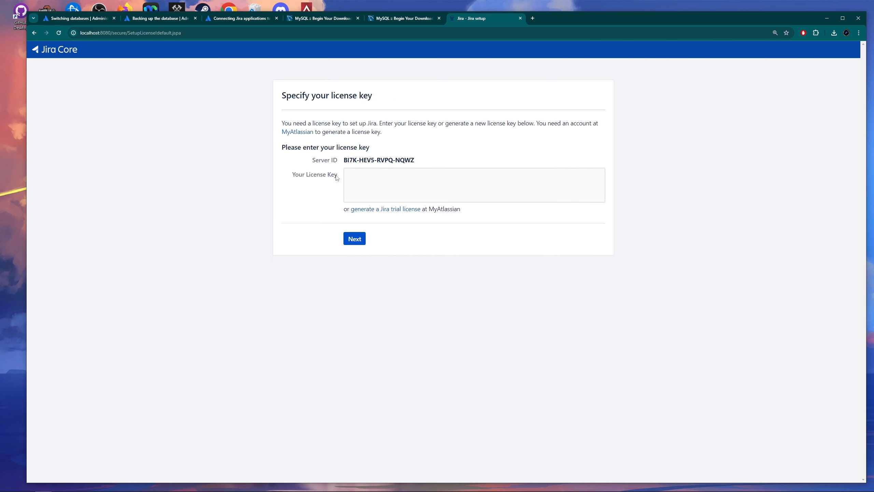
pyautogui.click(297, 132)
pyautogui.click(562, 18)
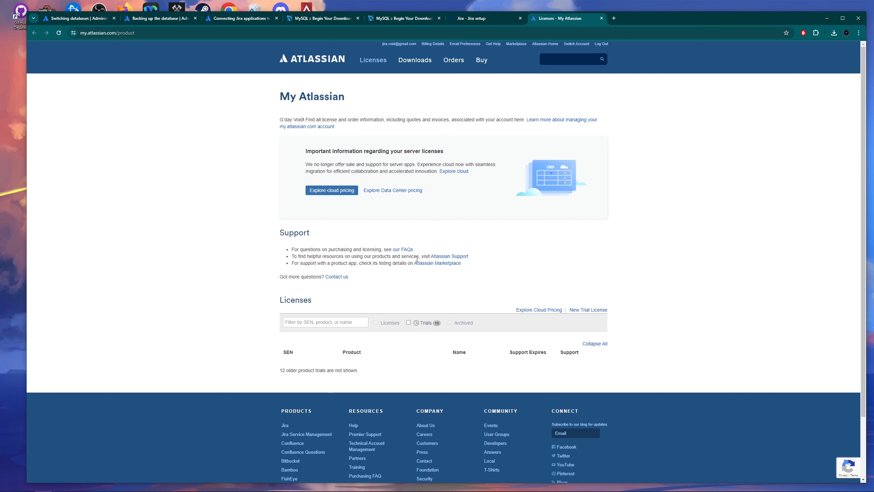
# Copy the Jira Software Data Center trial license key from My Atlassian's Trials list into Jira's license box.
pyautogui.click(408, 322)
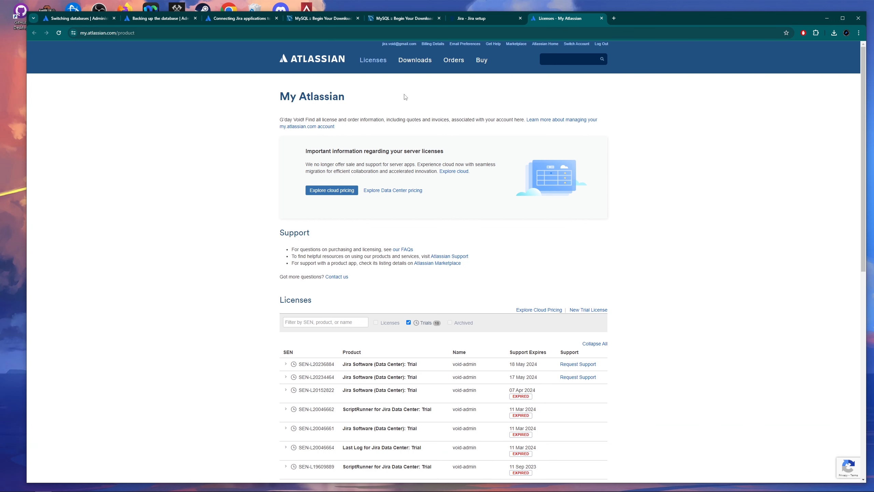
pyautogui.scroll(-1, 484, 279)
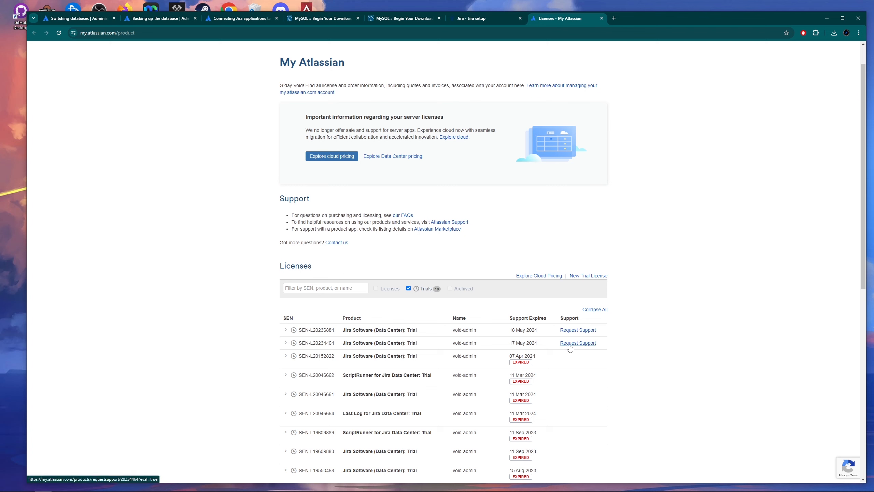
pyautogui.click(286, 344)
pyautogui.click(523, 376)
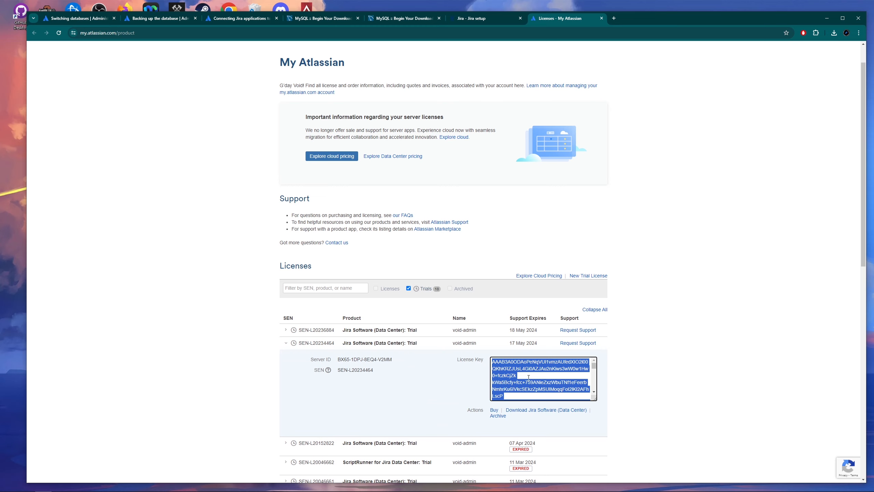
pyautogui.click(478, 19)
pyautogui.click(392, 177)
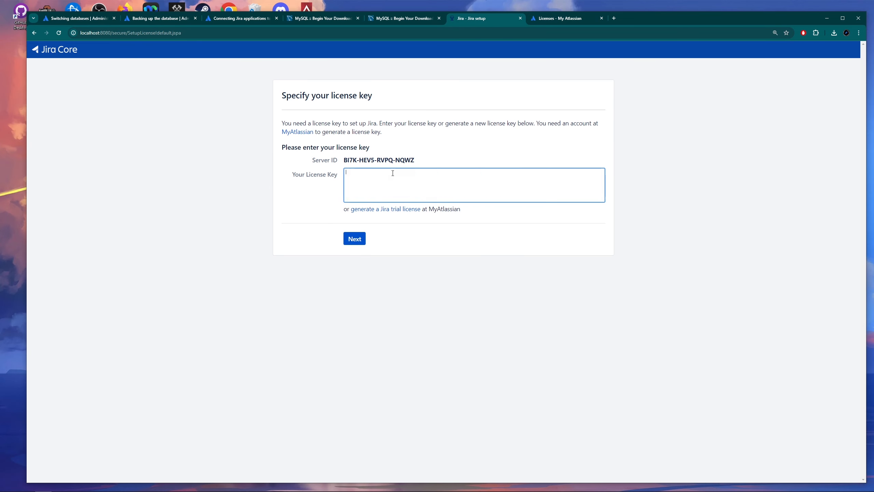
# Paste and submit the license key, then fill the administrator's full name and e-mail.
pyautogui.hotkey('ctrl', 'v')
pyautogui.click(355, 239)
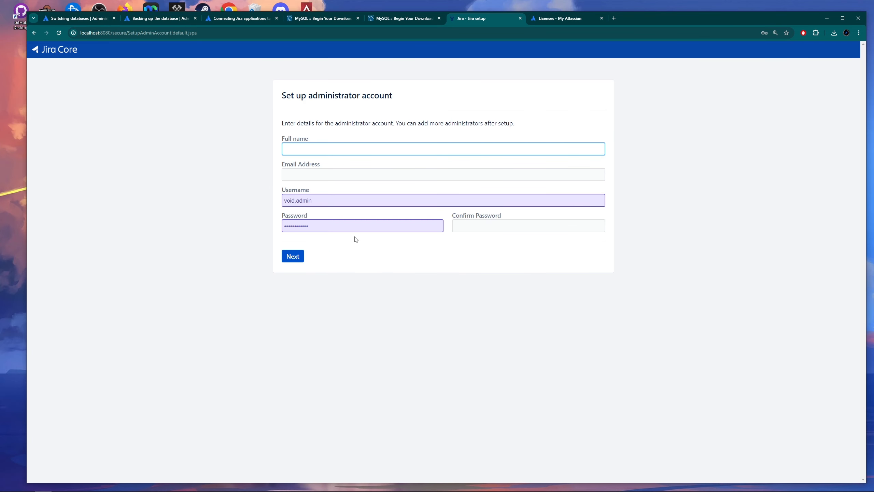
pyautogui.click(322, 149)
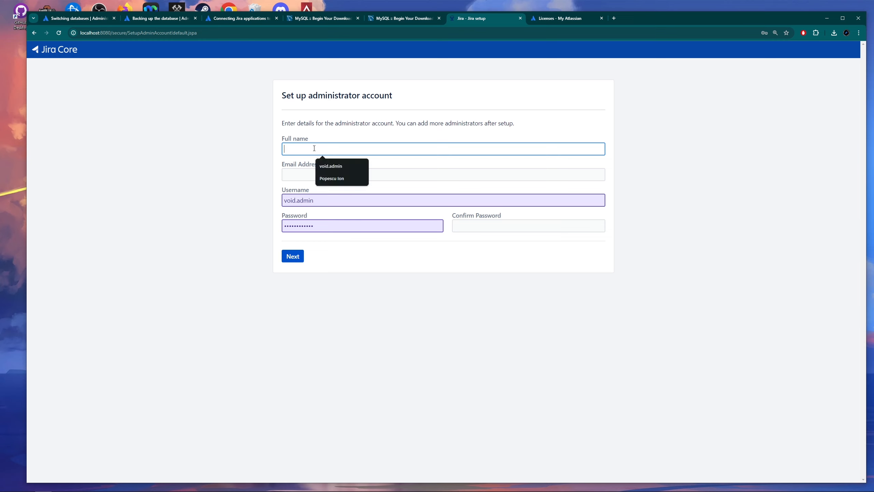
pyautogui.click(331, 164)
pyautogui.click(298, 177)
pyautogui.write('jira')
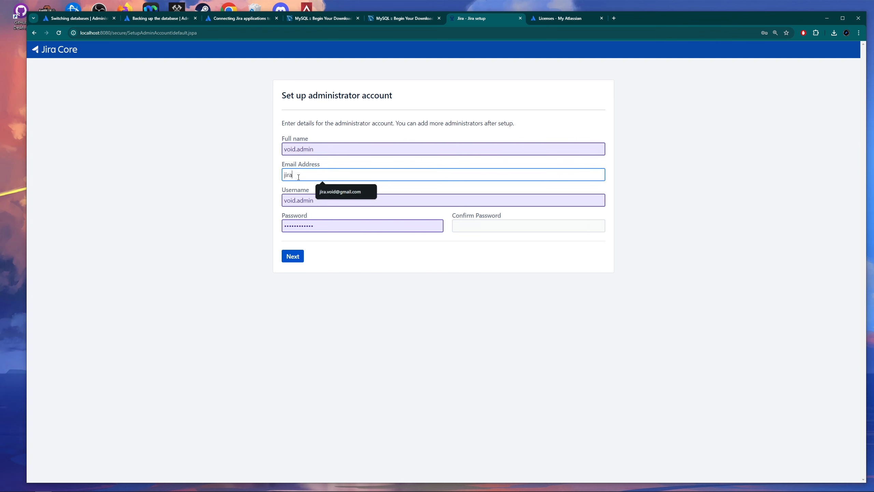
pyautogui.click(343, 191)
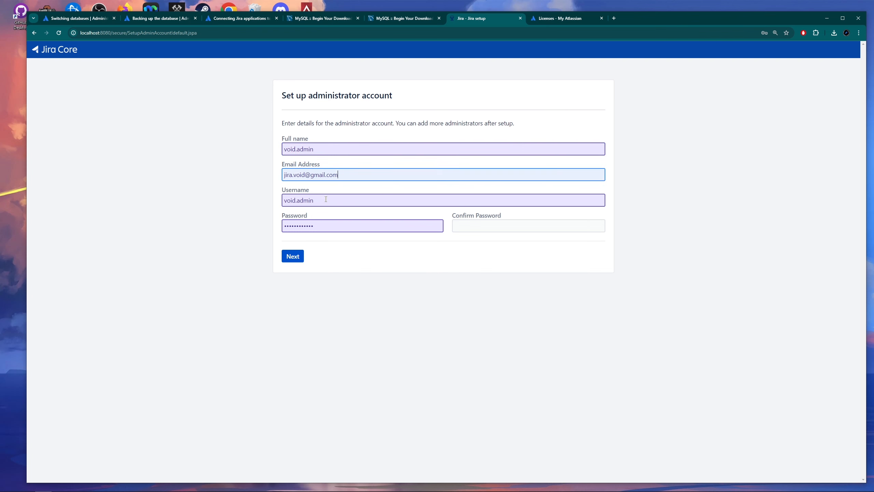
# Set and confirm the administrator password, then create the administrator account.
pyautogui.click(495, 226)
pyautogui.click(504, 242)
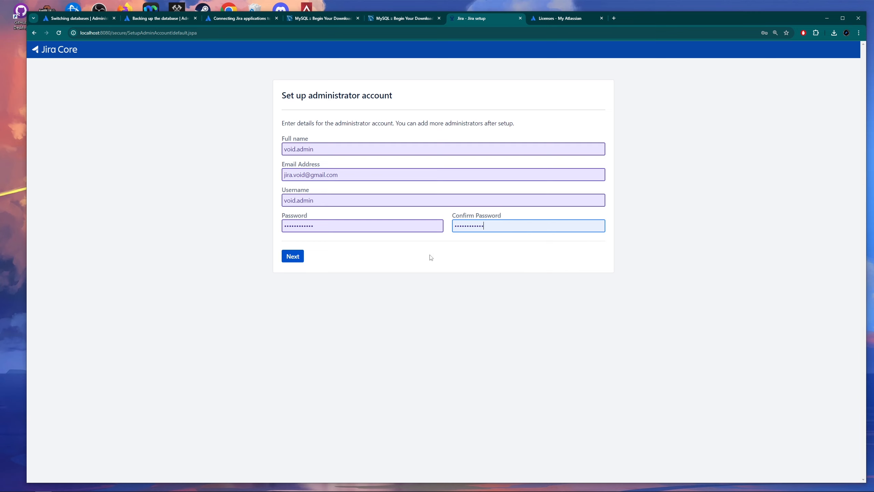
pyautogui.moveTo(313, 226); pyautogui.dragTo(279, 226)
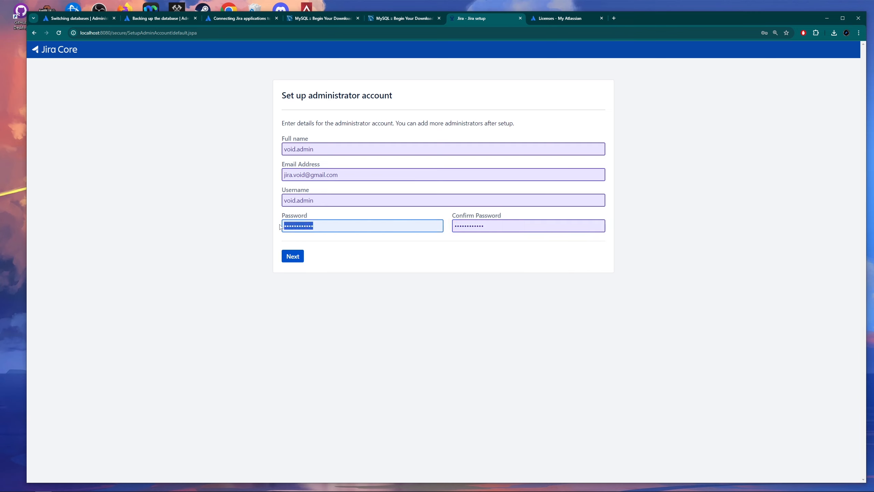
pyautogui.write('••••••••••••')
pyautogui.press('Tab')
pyautogui.write('•••••••••••')
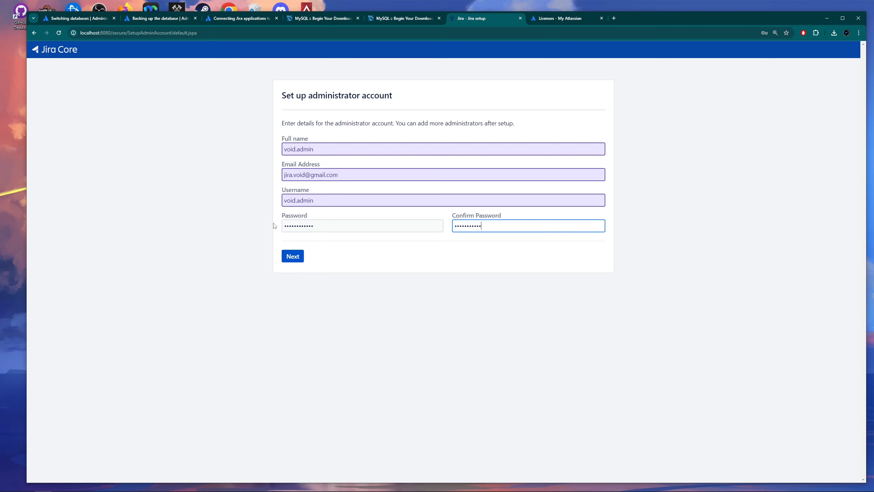
pyautogui.click(293, 256)
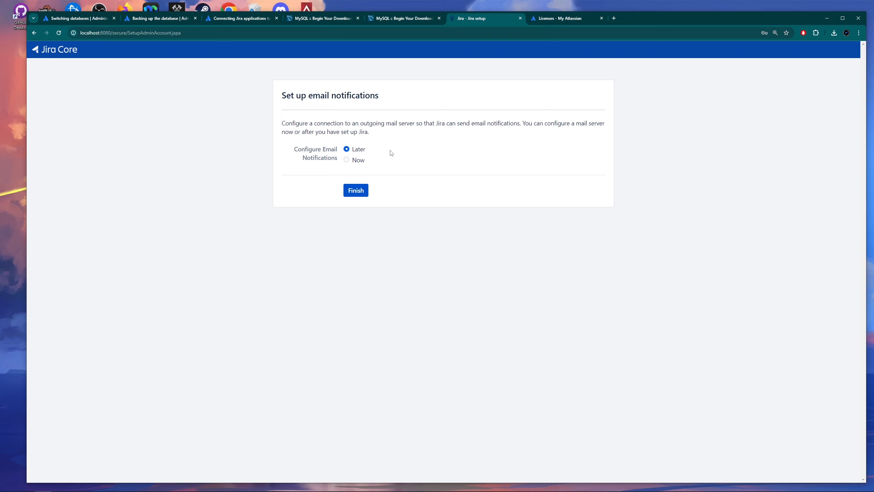
# Leave email notifications for later, keep English, skip the avatar step and skip importing issues.
pyautogui.click(360, 195)
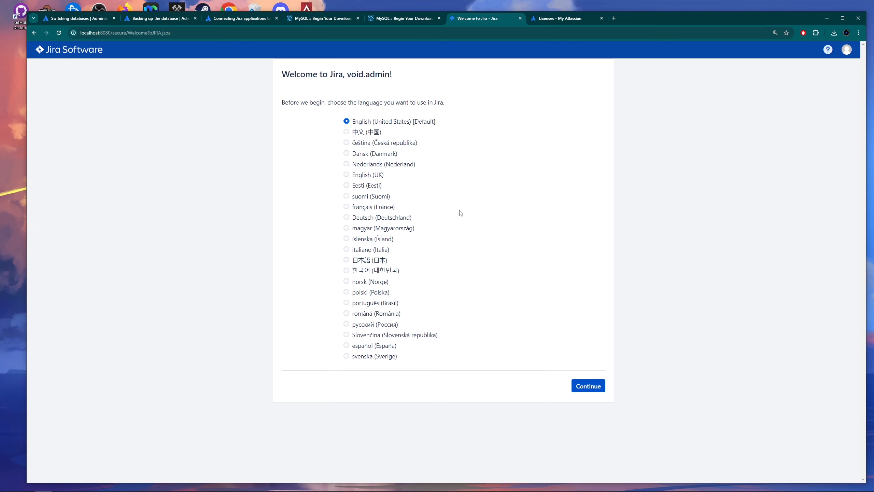
pyautogui.click(575, 382)
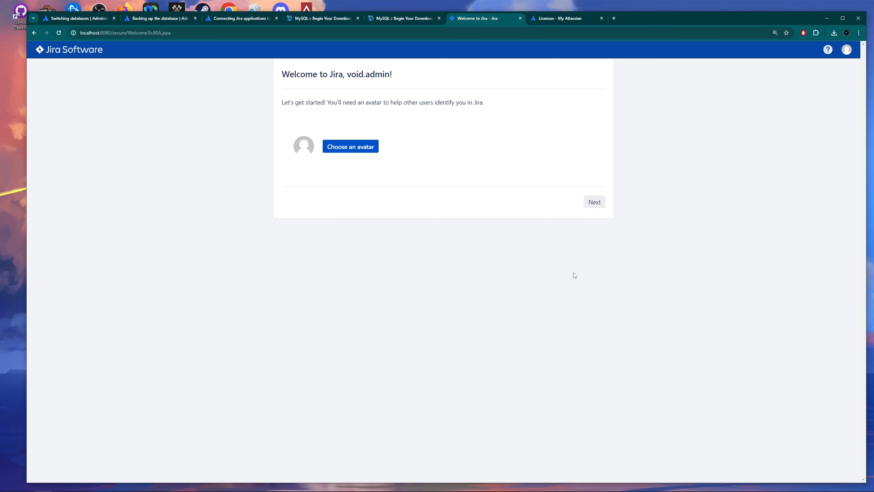
pyautogui.click(594, 202)
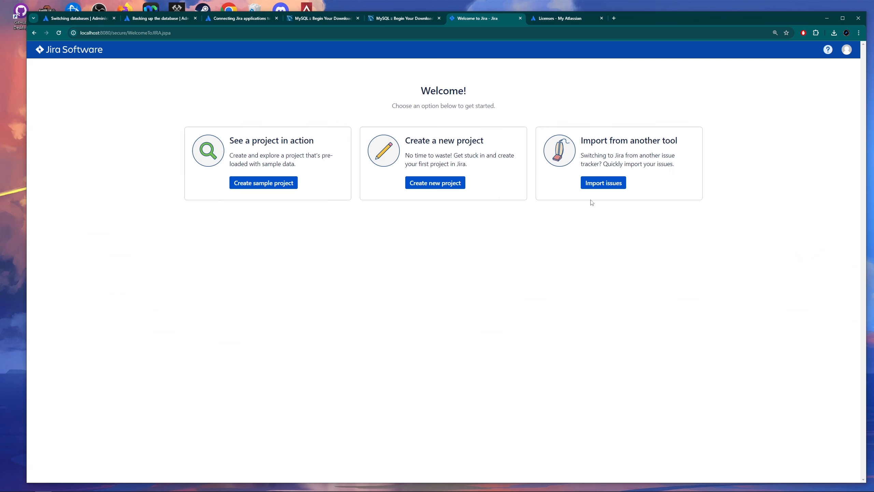
pyautogui.click(604, 186)
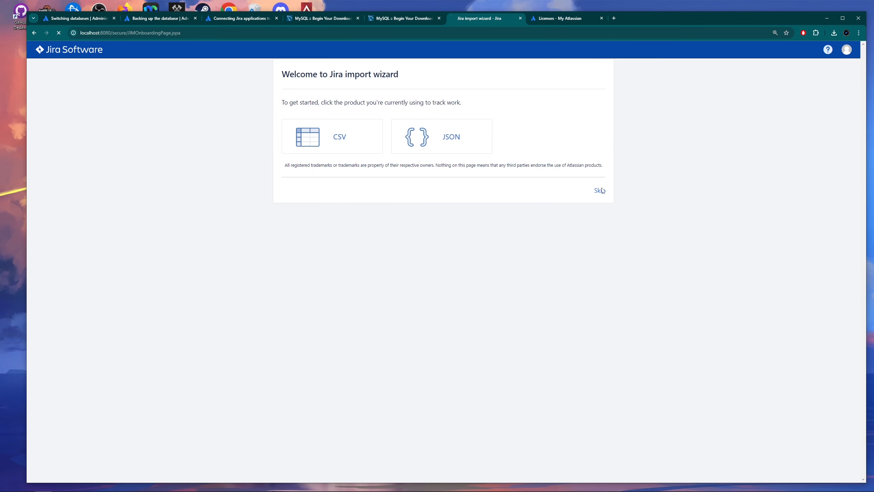
pyautogui.click(600, 191)
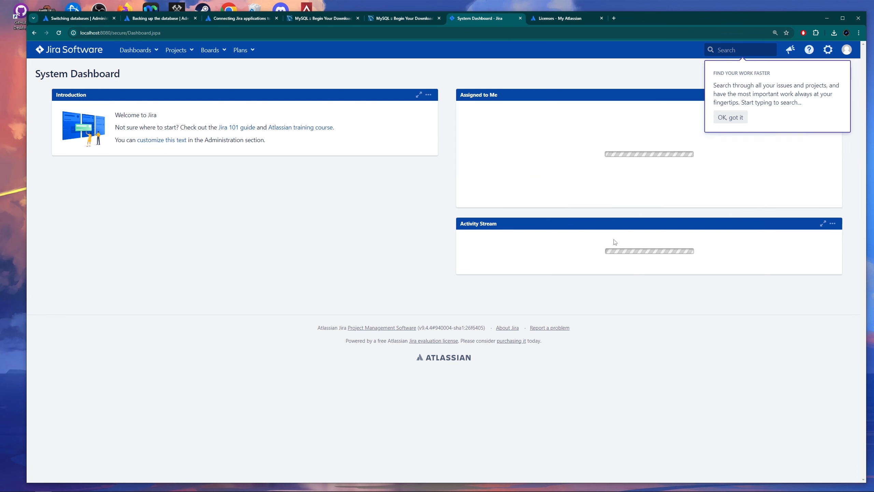
# Dismiss the 'Find your work faster' tip with 'OK, got it'.
pyautogui.click(731, 117)
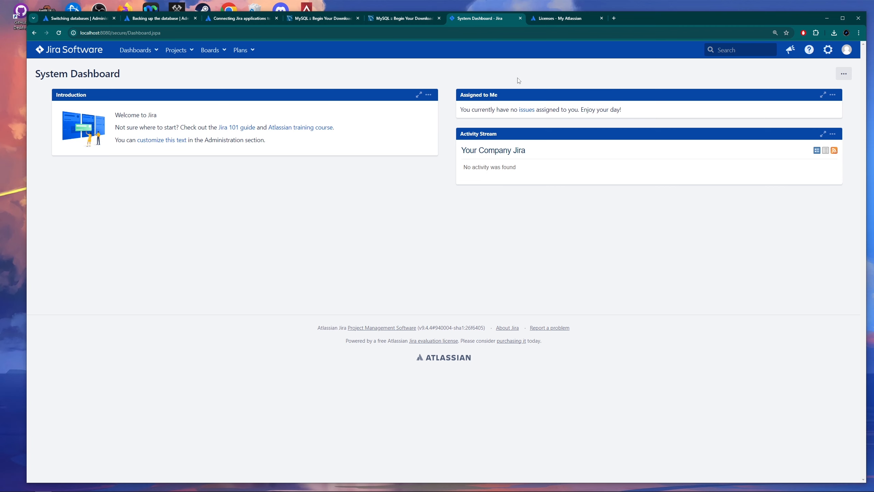
# Search the admin pages for backup, open Restore system and dismiss the re-index and security warnings.
pyautogui.press('g')
pyautogui.press('g')
pyautogui.write('back')
pyautogui.click(421, 104)
pyautogui.scroll(-4, 117, 292)
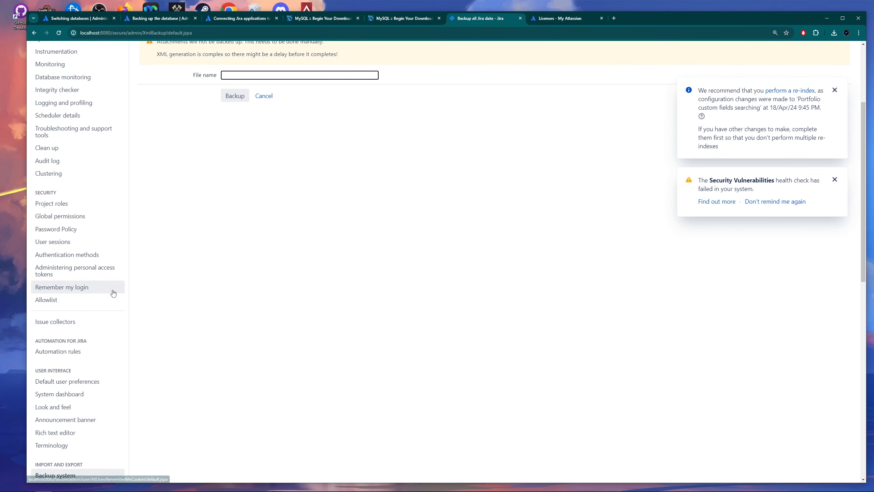
pyautogui.scroll(-5, 113, 294)
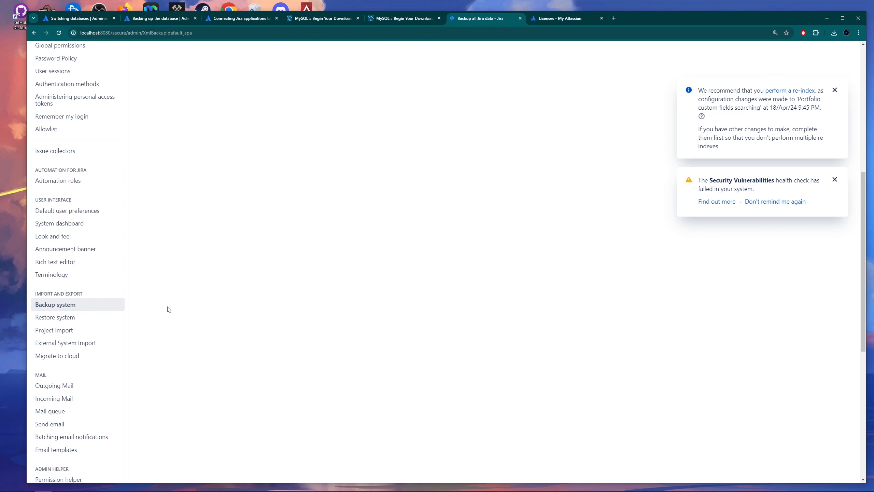
pyautogui.click(57, 317)
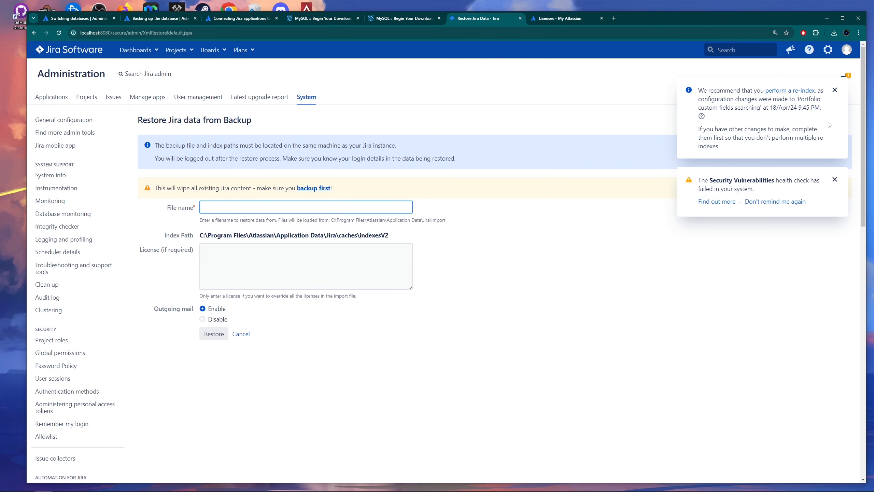
pyautogui.click(835, 90)
pyautogui.click(835, 95)
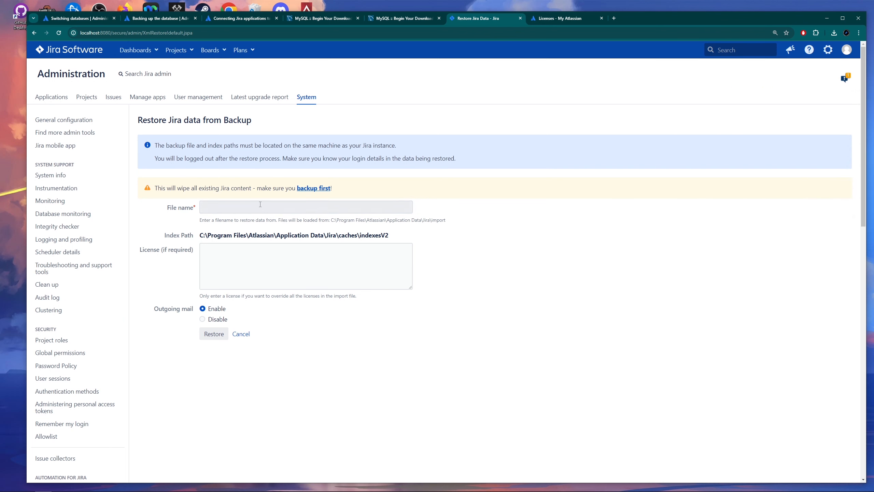
# Restore from back-up-H2-DB.zip with outgoing mail disabled.
pyautogui.click(215, 205)
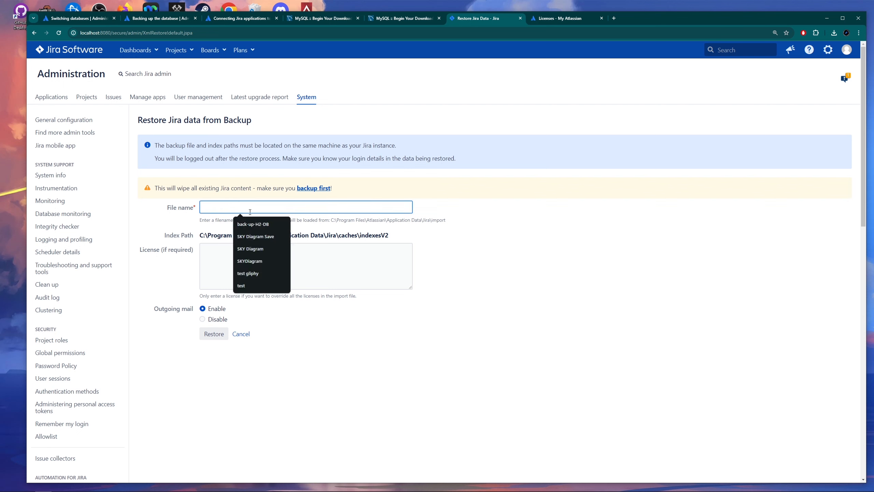
pyautogui.press('Down')
pyautogui.press('Return')
pyautogui.write('.zip')
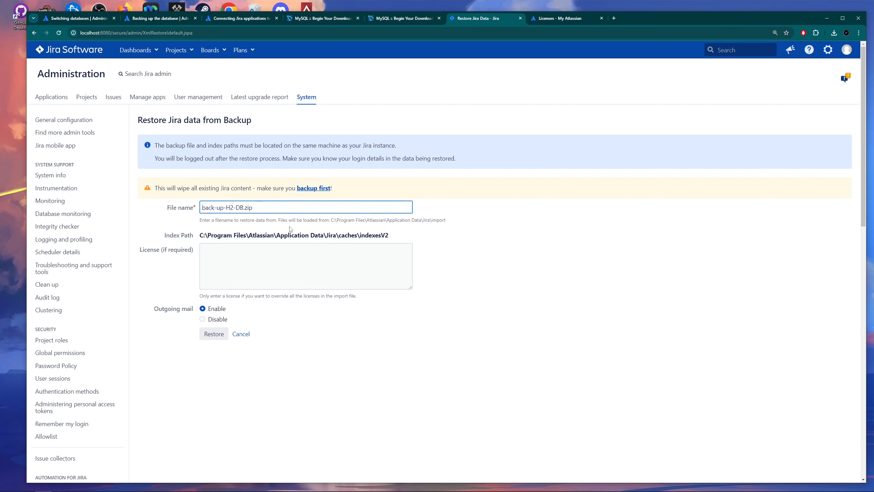
pyautogui.click(320, 334)
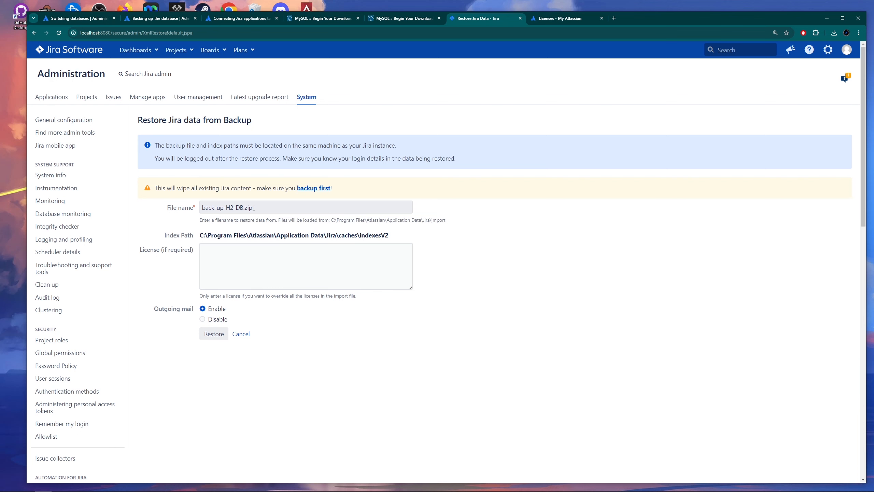
pyautogui.moveTo(446, 221); pyautogui.dragTo(333, 224)
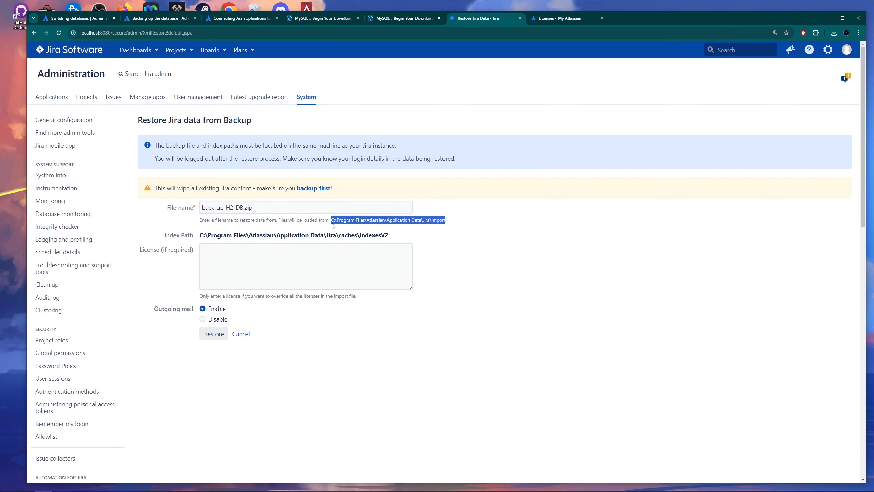
pyautogui.click(440, 247)
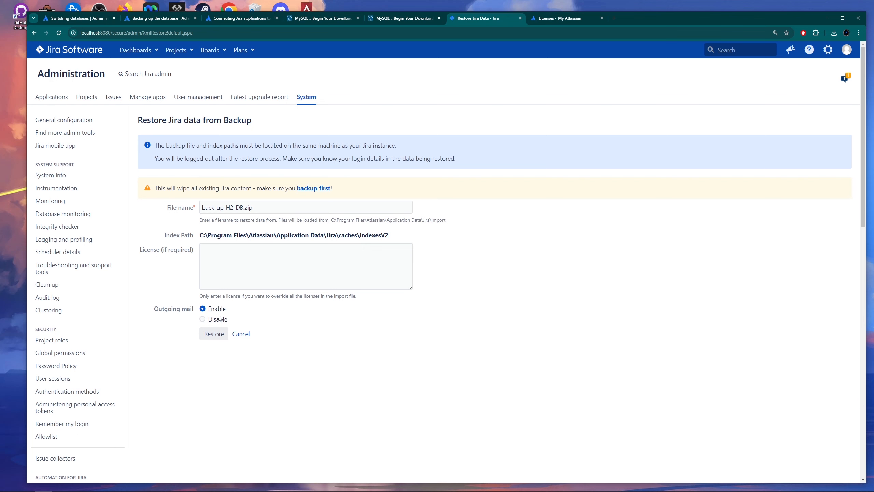
pyautogui.click(203, 320)
pyautogui.click(214, 335)
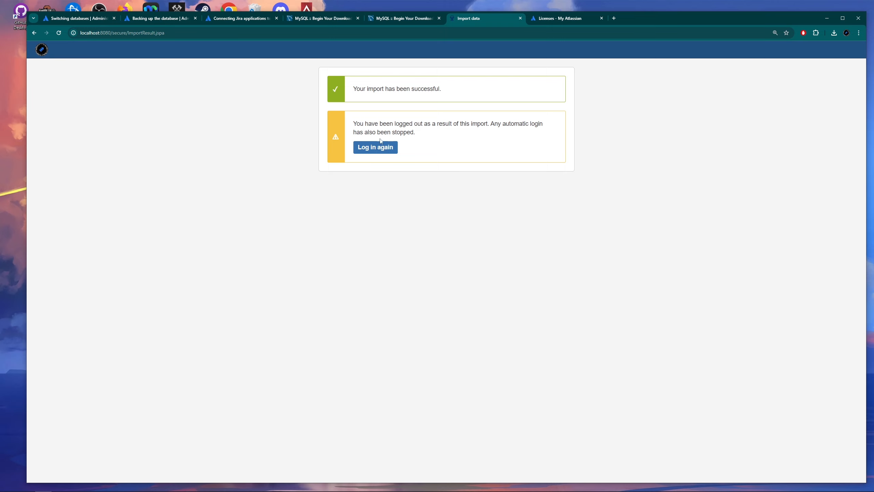
# Log back in with the admin account after the import.
pyautogui.click(375, 148)
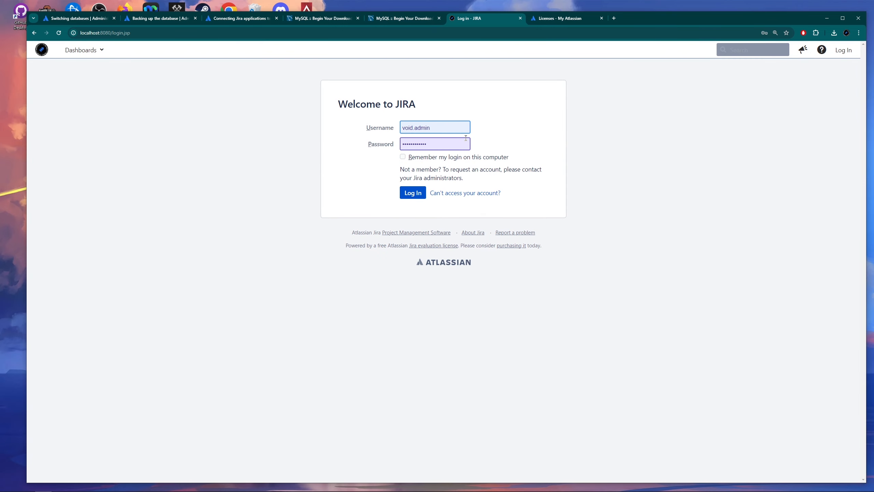
pyautogui.click(416, 191)
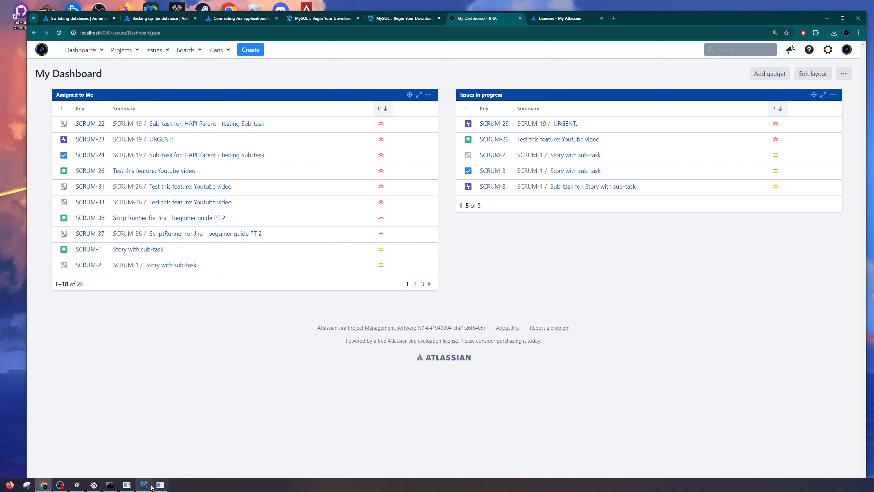
# Rerun only show tables in MySQL Workbench, confirming 428 tables, then return to Jira.
pyautogui.click(151, 486)
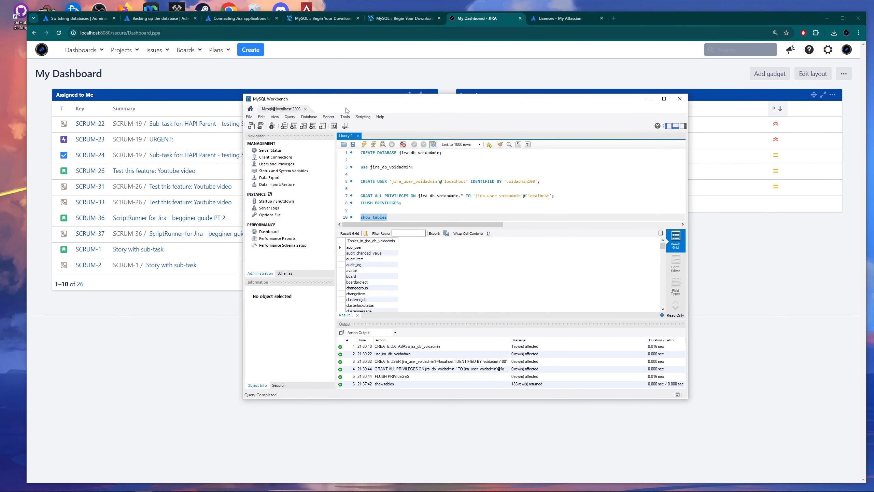
pyautogui.click(393, 215)
pyautogui.moveTo(394, 217); pyautogui.dragTo(361, 152)
pyautogui.press('BackSpace')
pyautogui.press('Delete')
pyautogui.press('Delete')
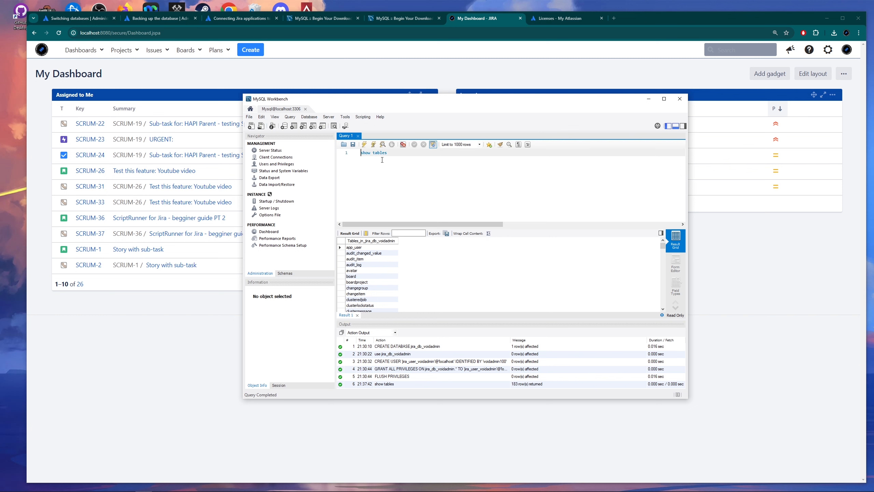
pyautogui.scroll(5, 430, 179)
pyautogui.moveTo(403, 155); pyautogui.dragTo(360, 153)
pyautogui.click(364, 145)
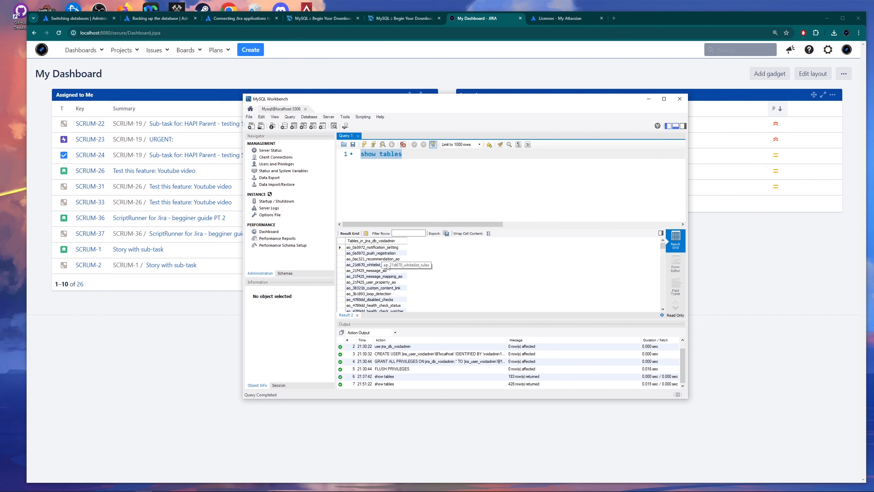
pyautogui.moveTo(661, 247); pyautogui.dragTo(658, 299)
pyautogui.click(730, 235)
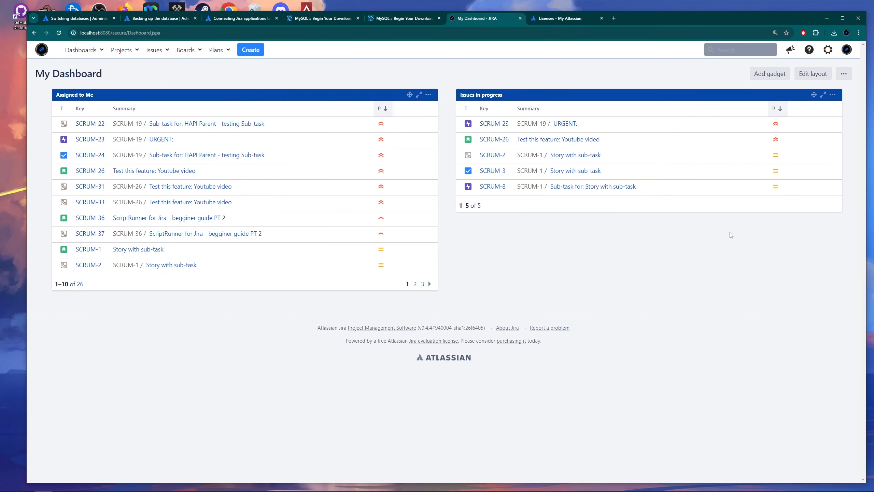
# Open Plan your upgrade through Find Actions and expand the pre-upgrade checks showing all passed.
pyautogui.press('.')
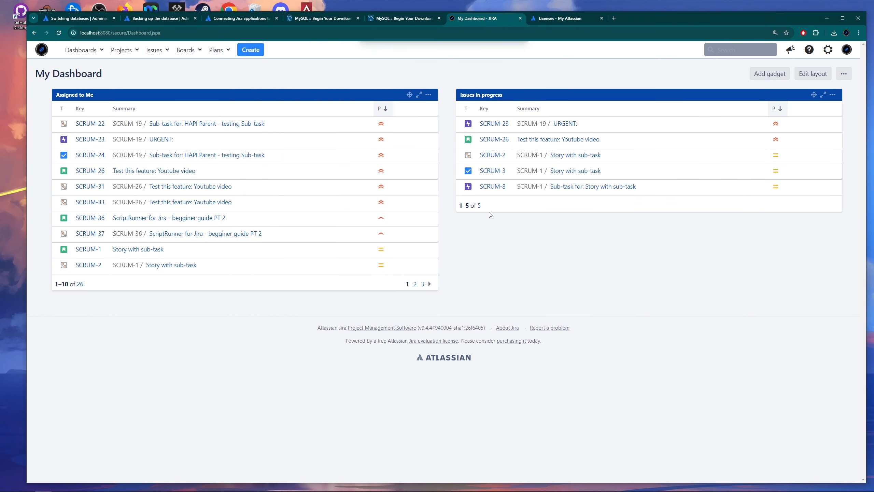
pyautogui.press('BackSpace')
pyautogui.write('p')
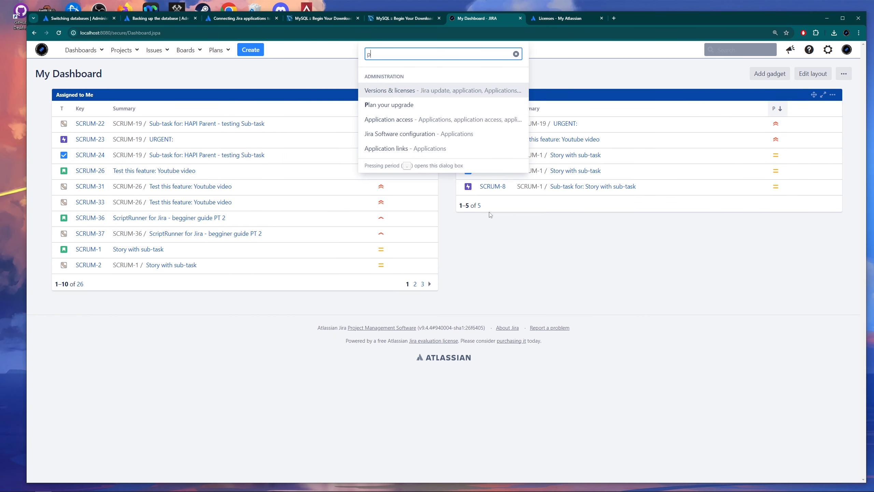
pyautogui.click(431, 106)
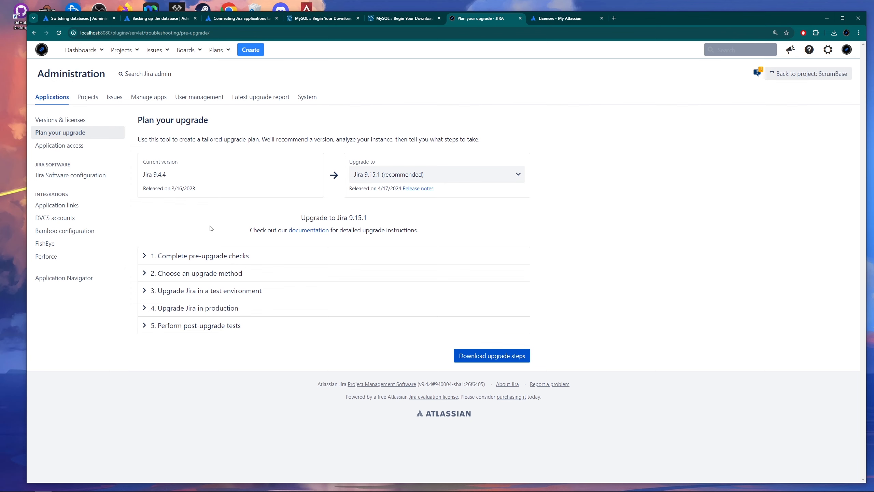
pyautogui.click(145, 256)
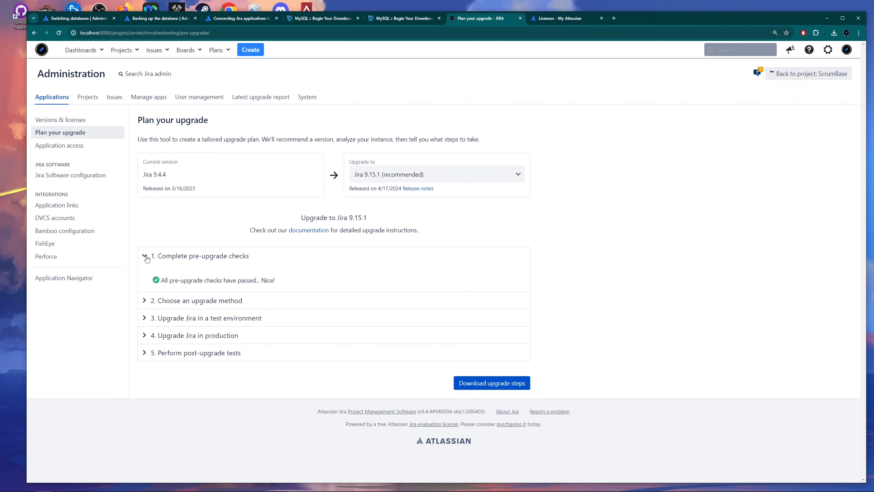
pyautogui.moveTo(161, 280); pyautogui.dragTo(288, 284)
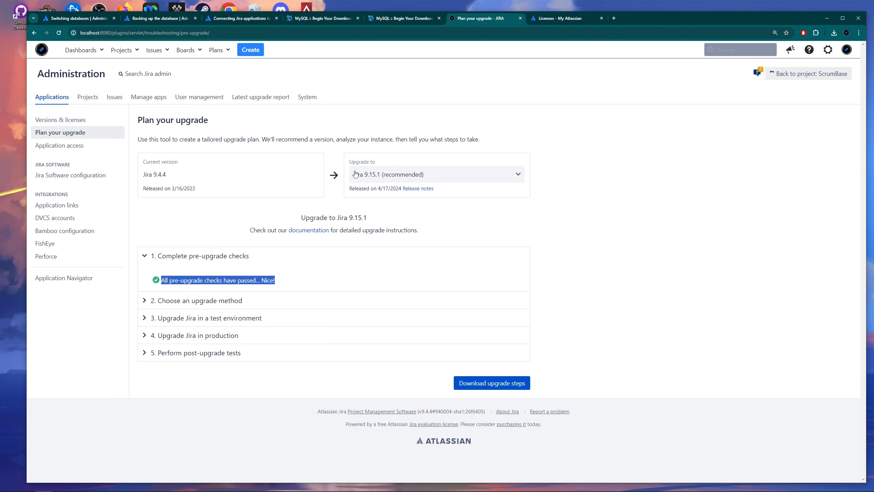
pyautogui.click(407, 100)
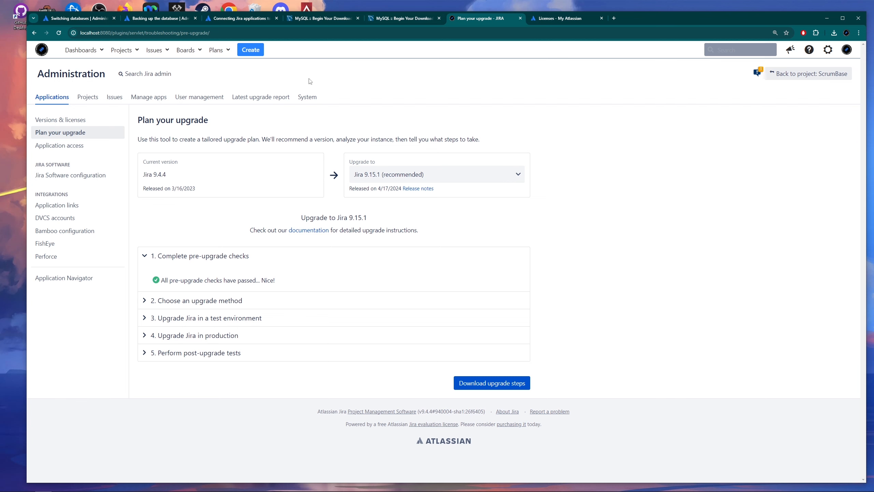